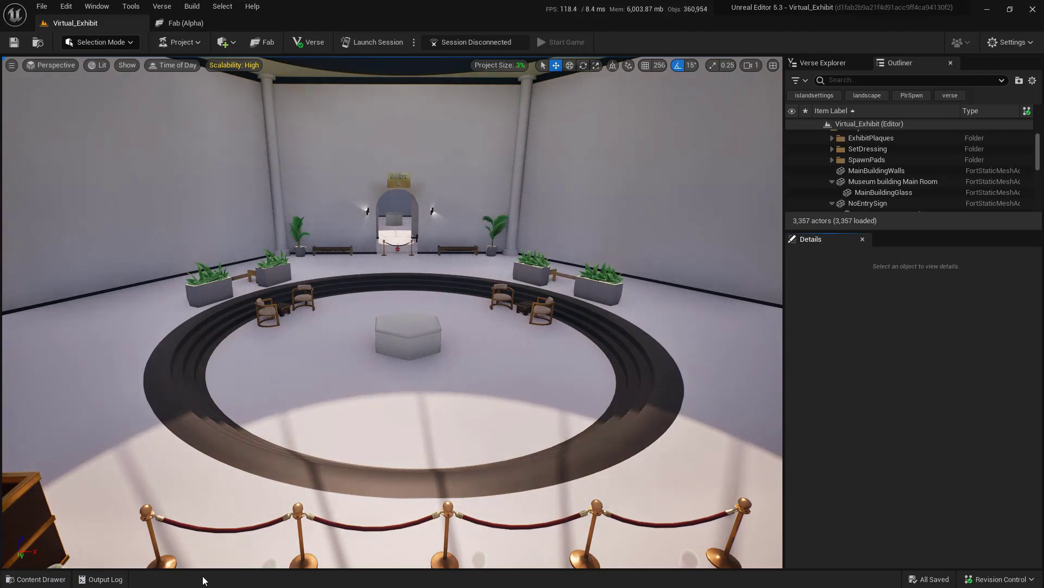
Look at the example image textures in the project's _ExampleAssets/Textures content folder.
{"action": "key", "text": "ctrl+space"}
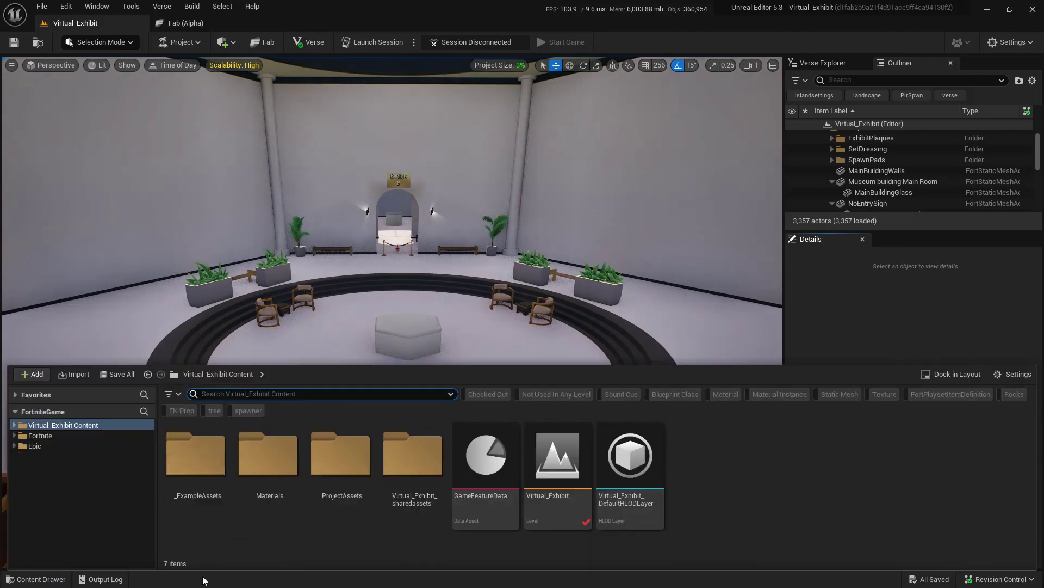
{"action": "left_click", "coordinate": [212, 506]}
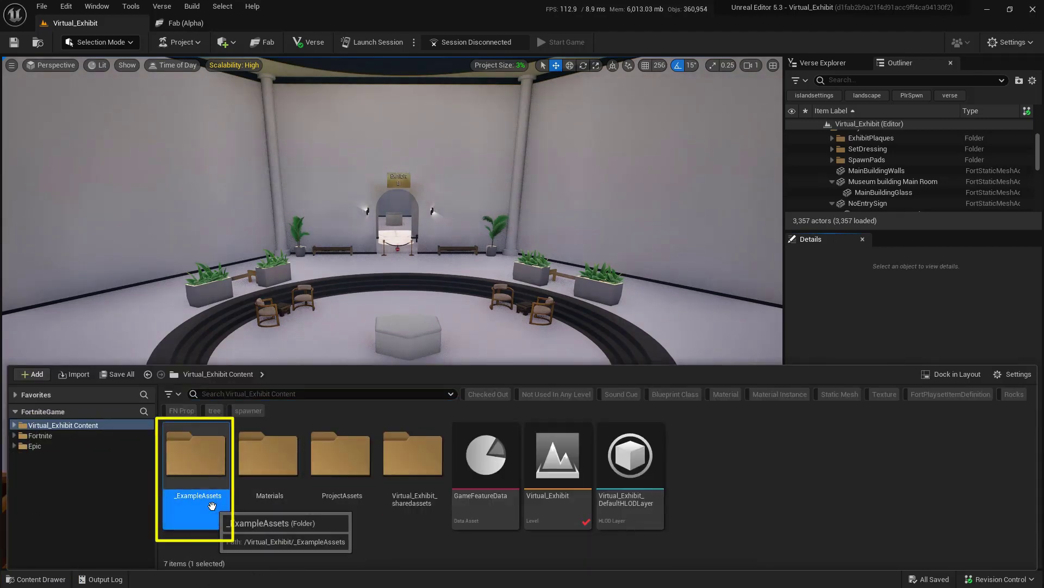
{"action": "double_click", "coordinate": [212, 505]}
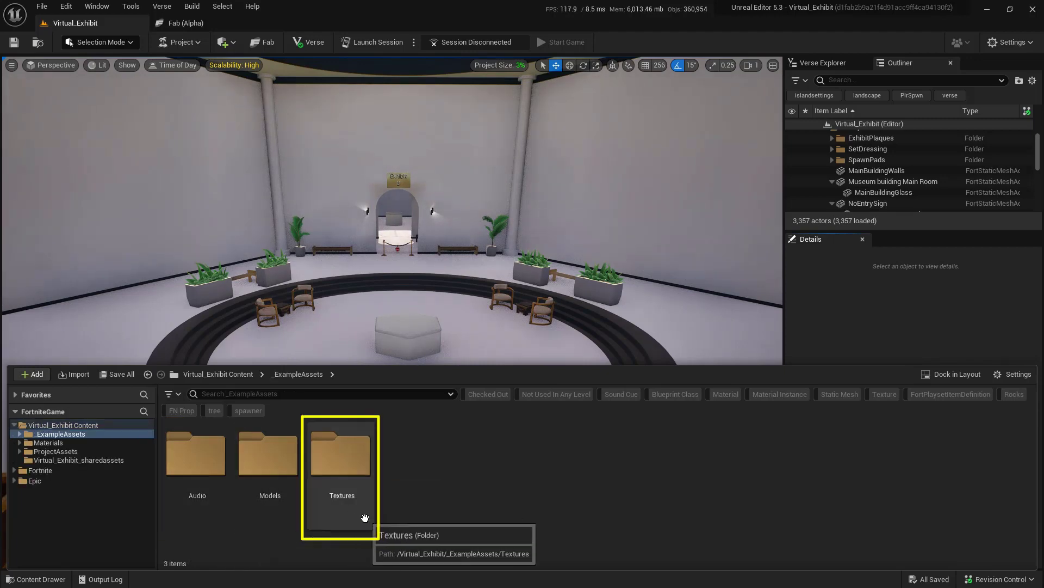
{"action": "left_click", "coordinate": [365, 517]}
{"action": "double_click", "coordinate": [365, 517]}
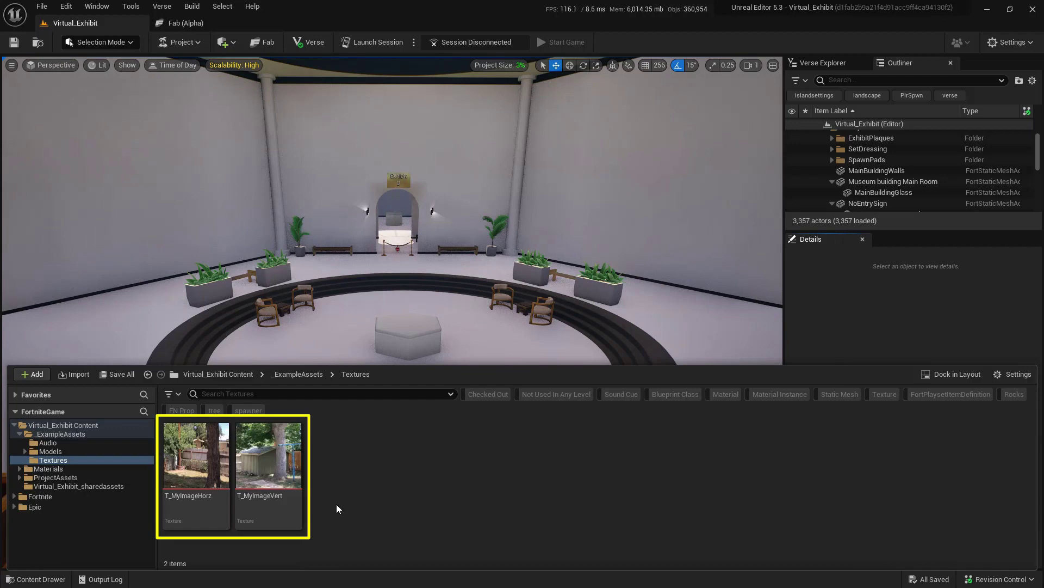
{"action": "key", "text": "ctrl+space"}
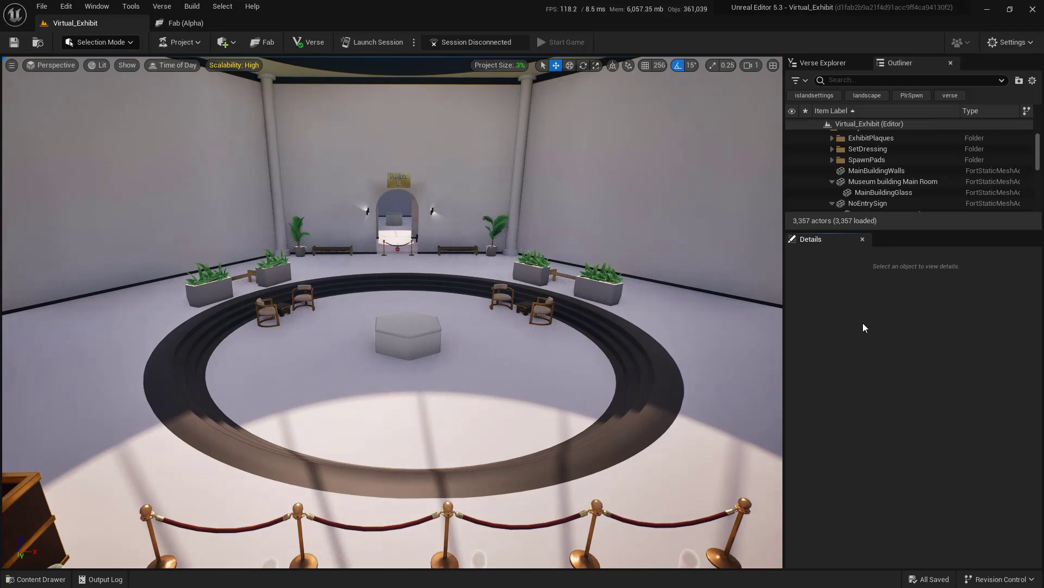
Create a new folder named Images in the root of the Virtual_Exhibit content.
{"action": "key", "text": "ctrl+space"}
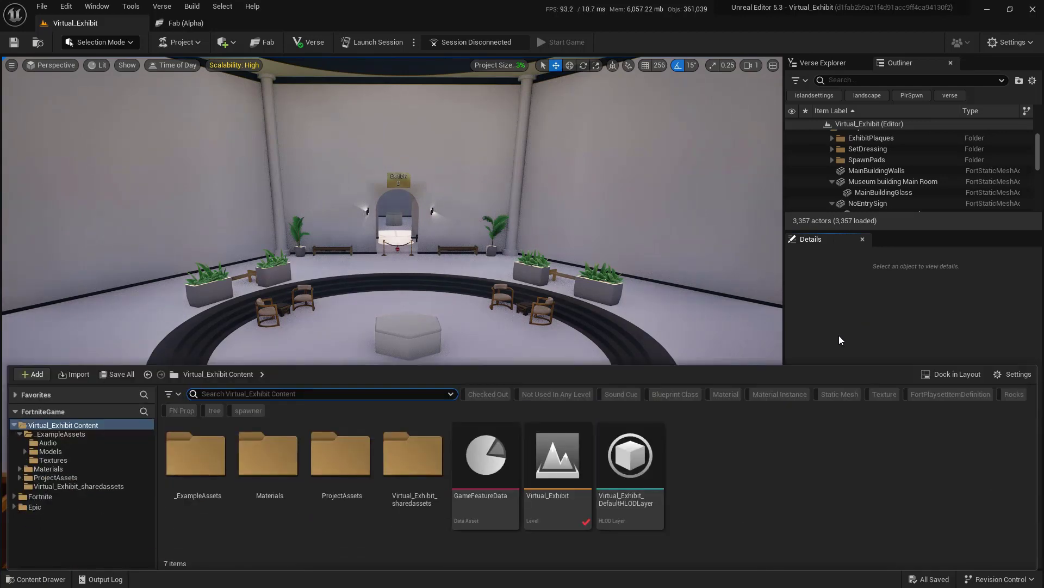
{"action": "right_click", "coordinate": [735, 471]}
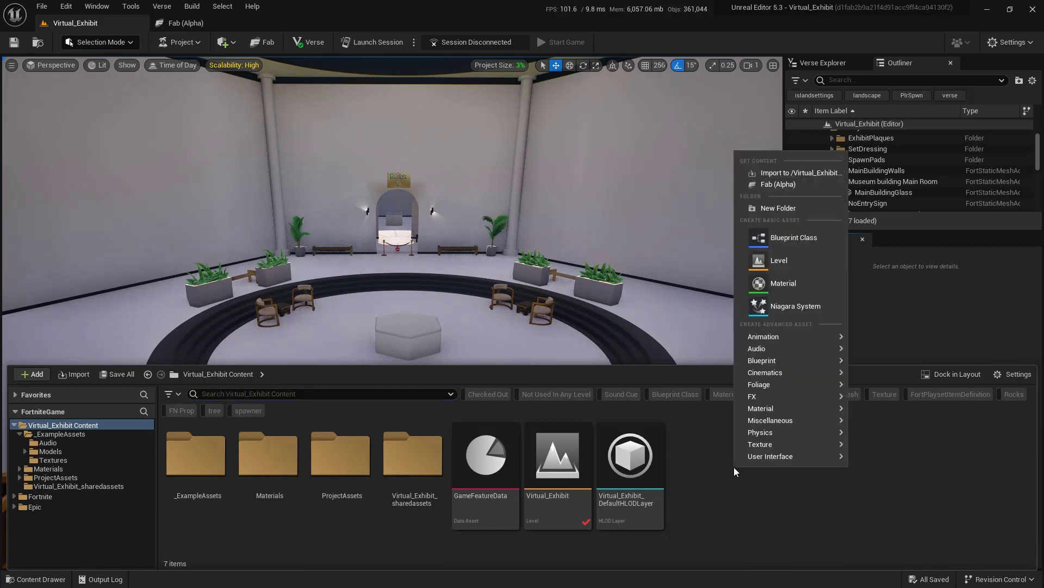
{"action": "left_click", "coordinate": [798, 209]}
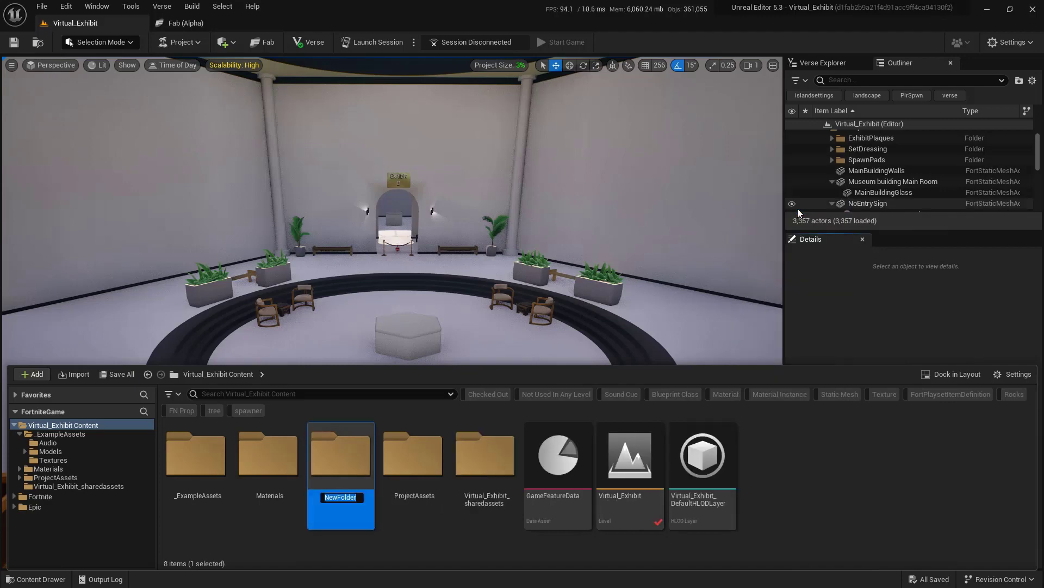
{"action": "type", "text": "Images"}
{"action": "key", "text": "Return"}
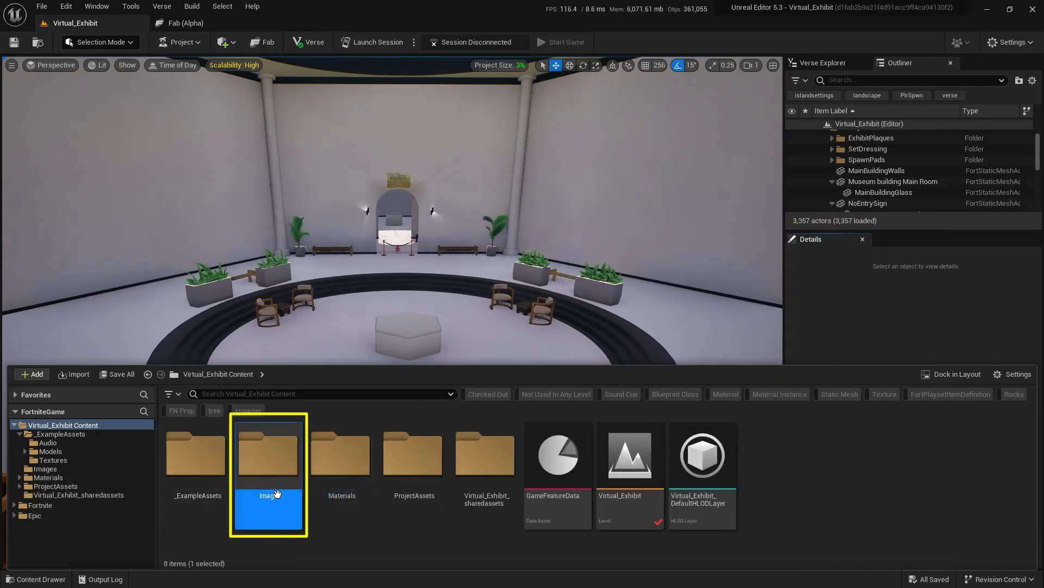
Import T_MyImageHorizontal.jpg and T_MyImageVertical.jpg from Downloads/MyImages into the Images folder.
{"action": "double_click", "coordinate": [285, 479]}
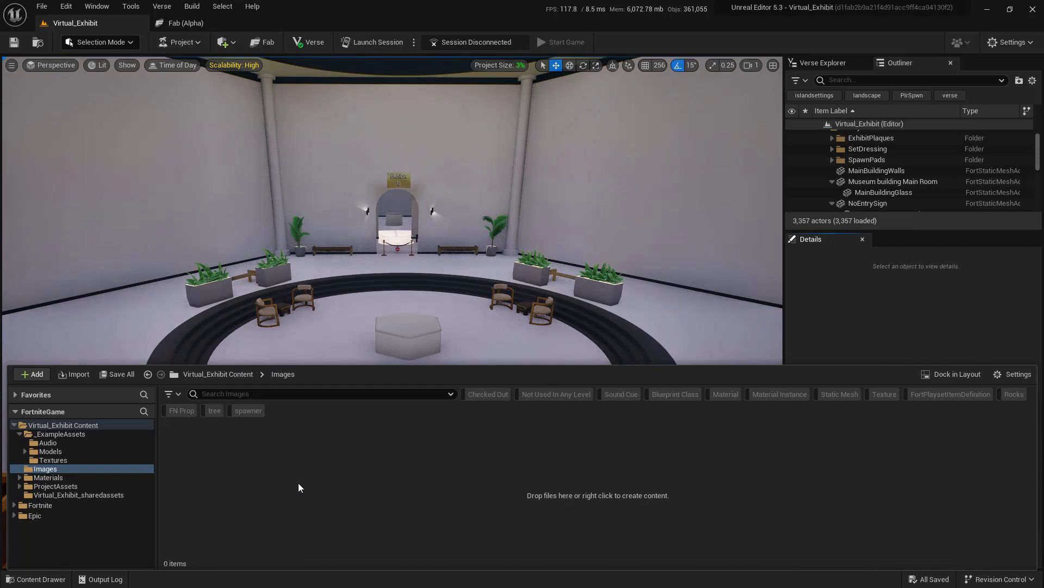
{"action": "right_click", "coordinate": [352, 464]}
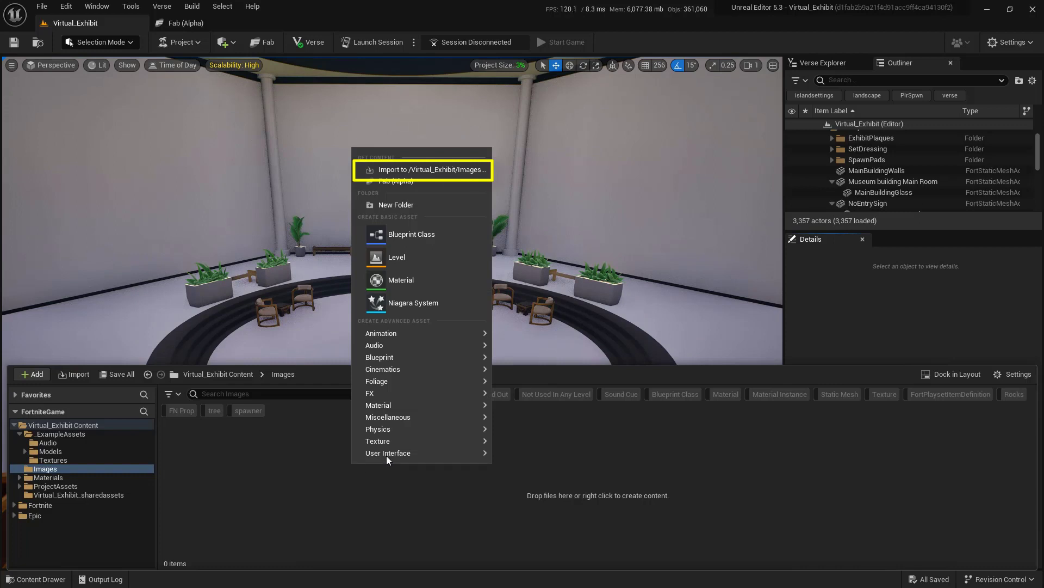
{"action": "left_click", "coordinate": [459, 172]}
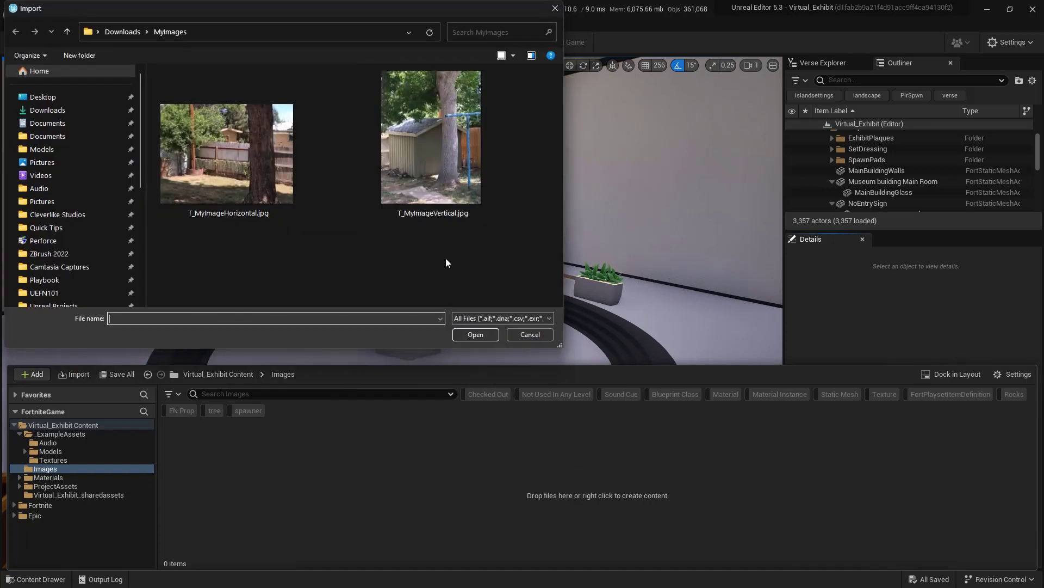
{"action": "left_click", "coordinate": [253, 183]}
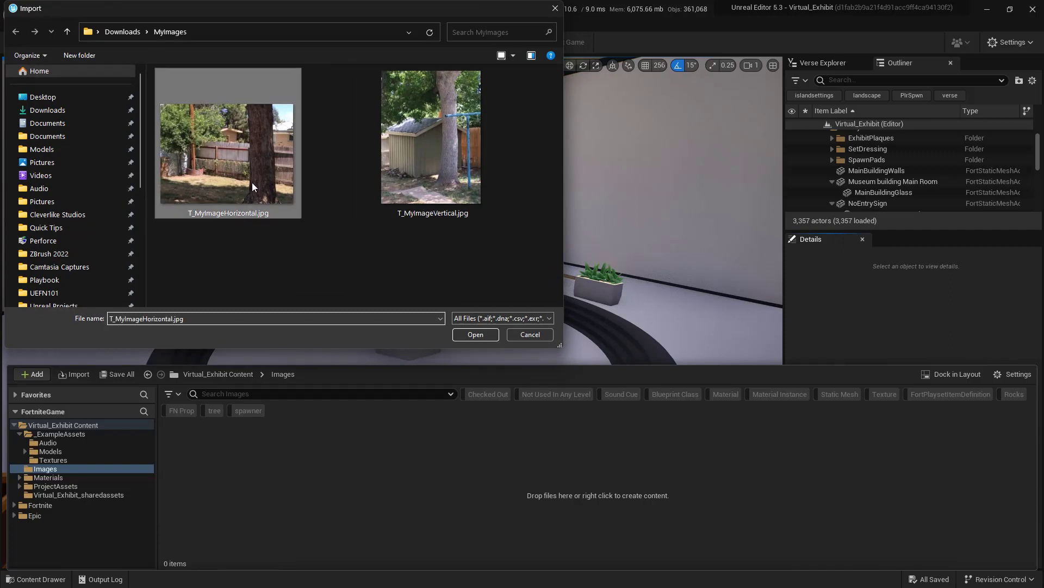
{"action": "left_click", "coordinate": [448, 181], "text": "ctrl"}
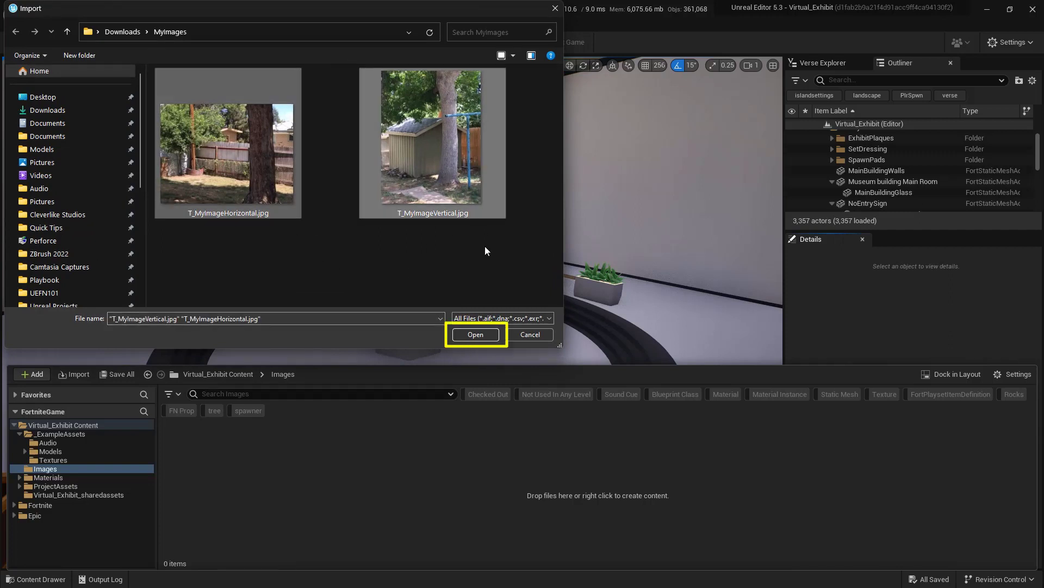
{"action": "left_click", "coordinate": [487, 336]}
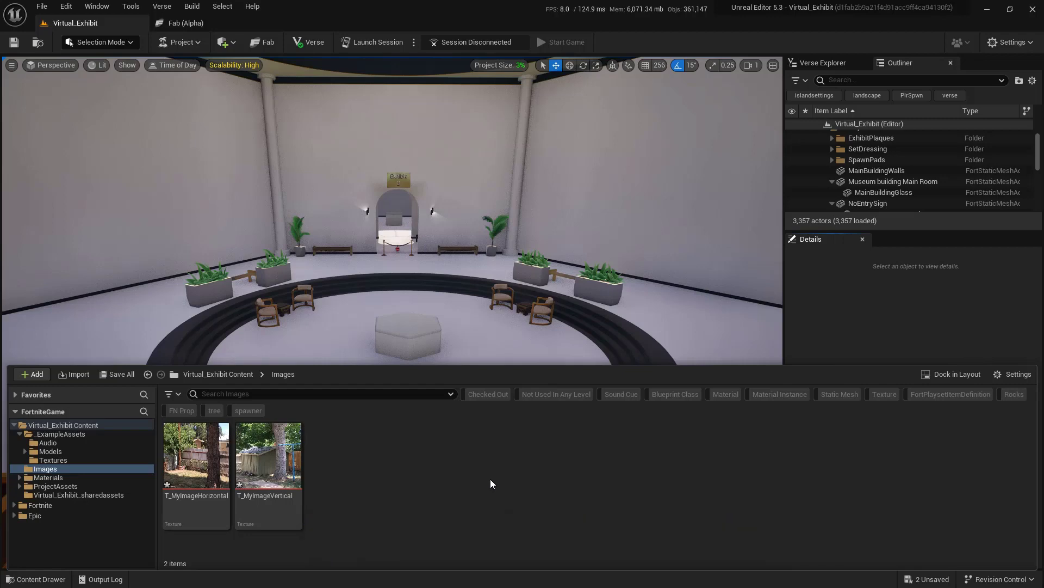
Set the Mip Gen Settings of the T_MyImageVertical texture to FromTextureGroup, save it and close its editor.
{"action": "mouse_move", "coordinate": [295, 473]}
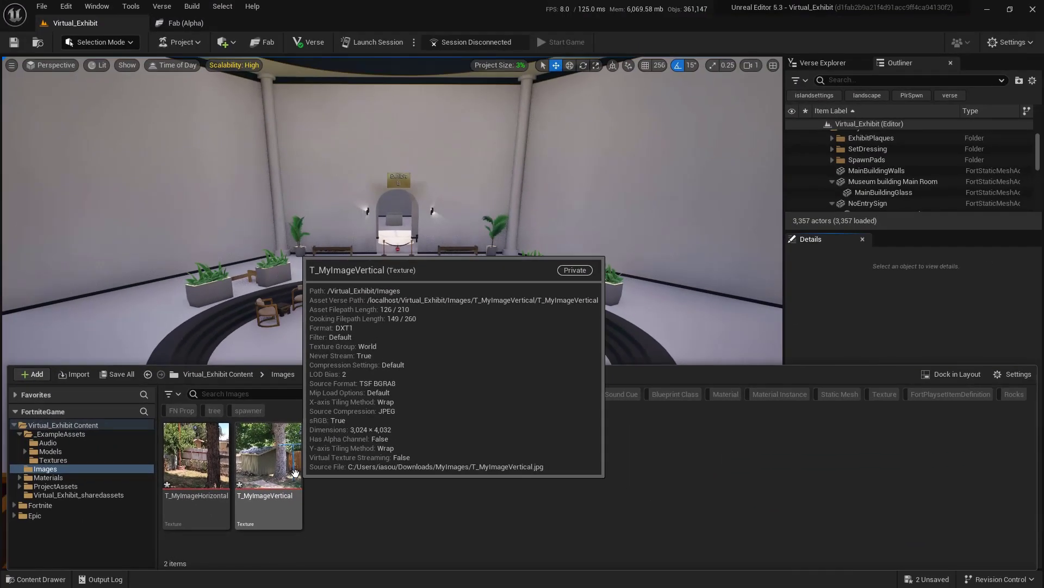
{"action": "left_click", "coordinate": [295, 472]}
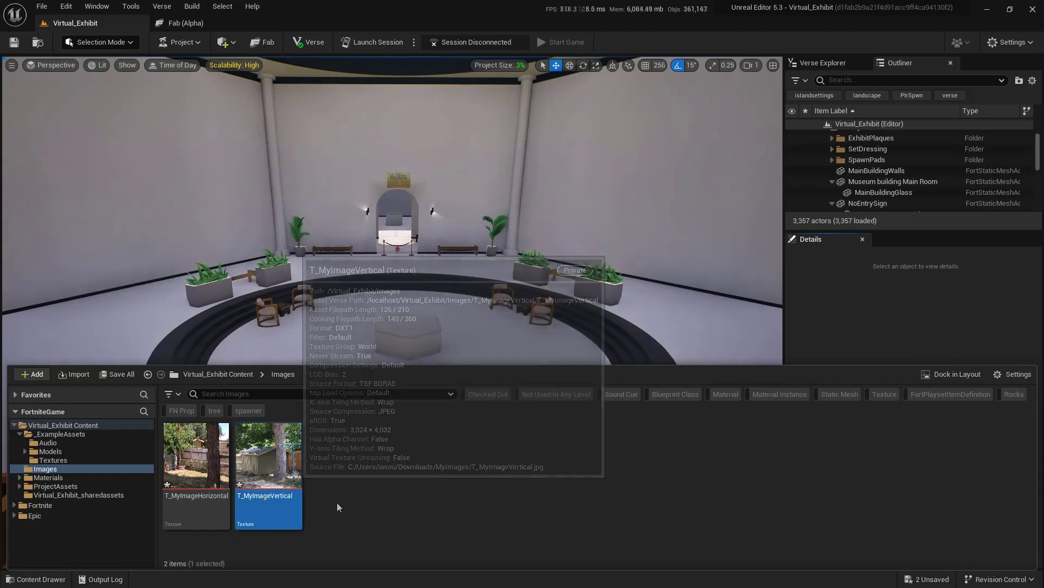
{"action": "mouse_move", "coordinate": [285, 477]}
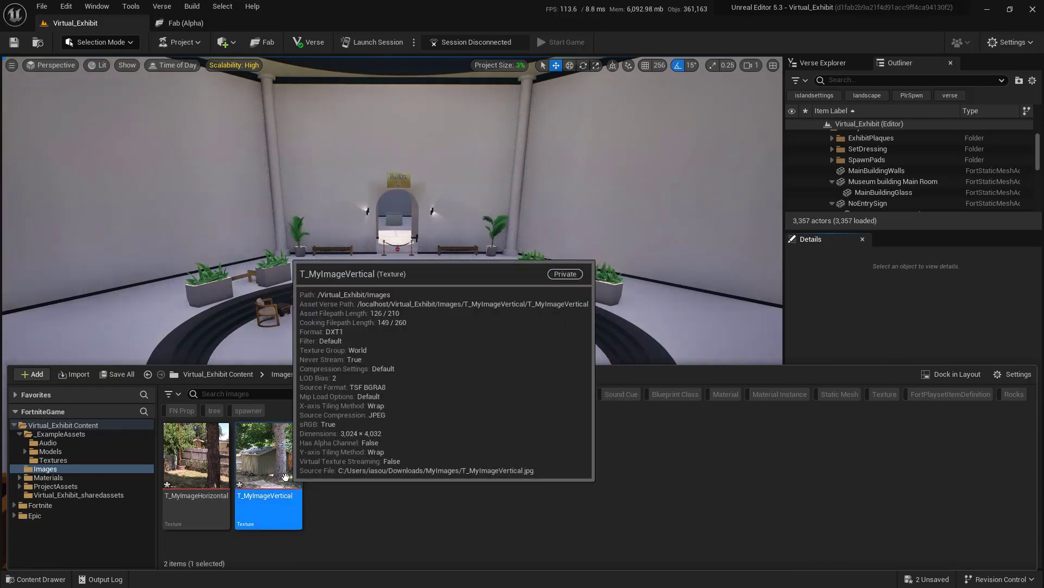
{"action": "double_click", "coordinate": [285, 477]}
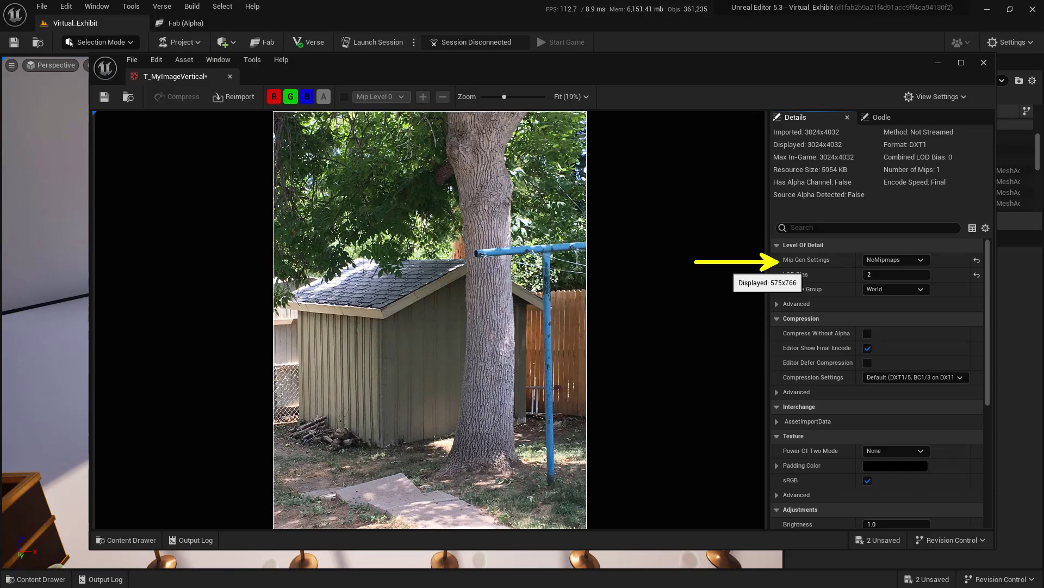
{"action": "left_click", "coordinate": [924, 260]}
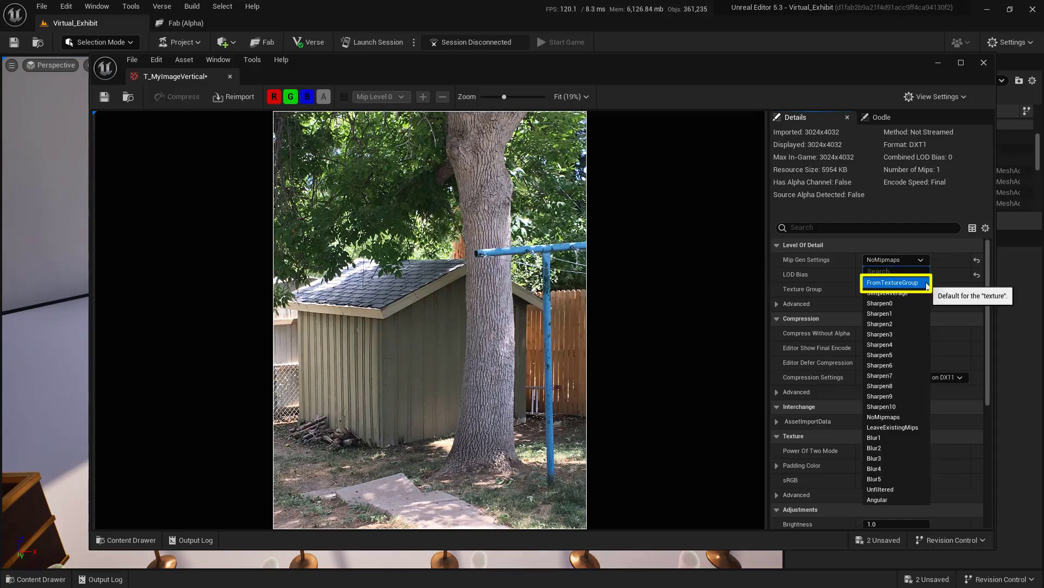
{"action": "left_click", "coordinate": [927, 284]}
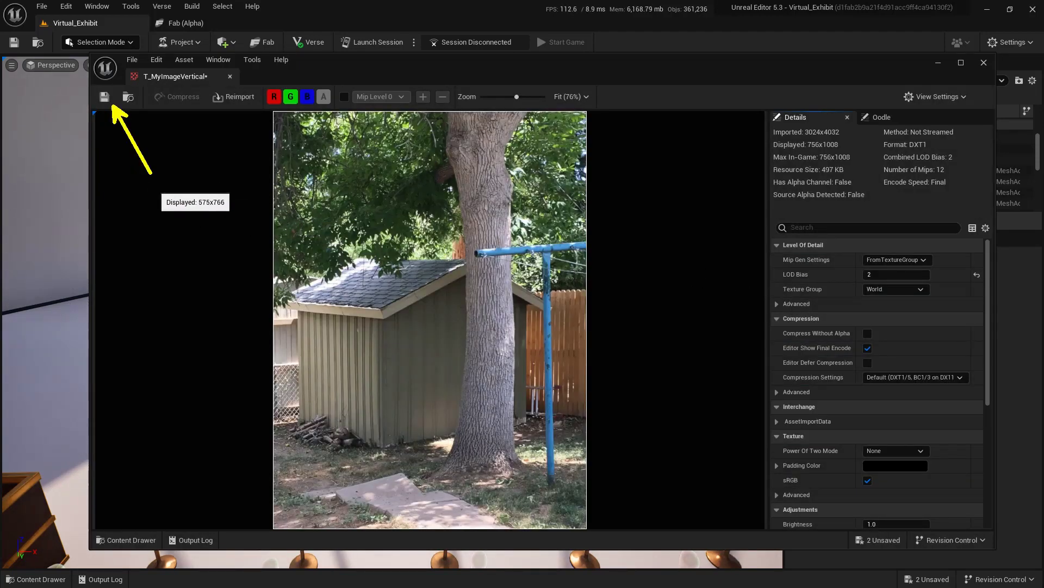
{"action": "left_click", "coordinate": [104, 97]}
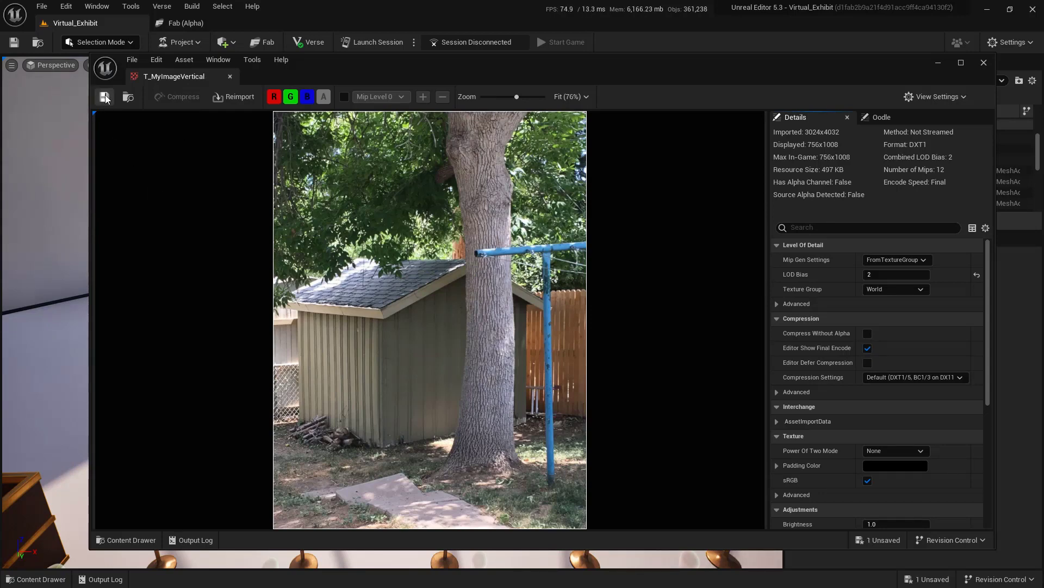
{"action": "left_click", "coordinate": [230, 77]}
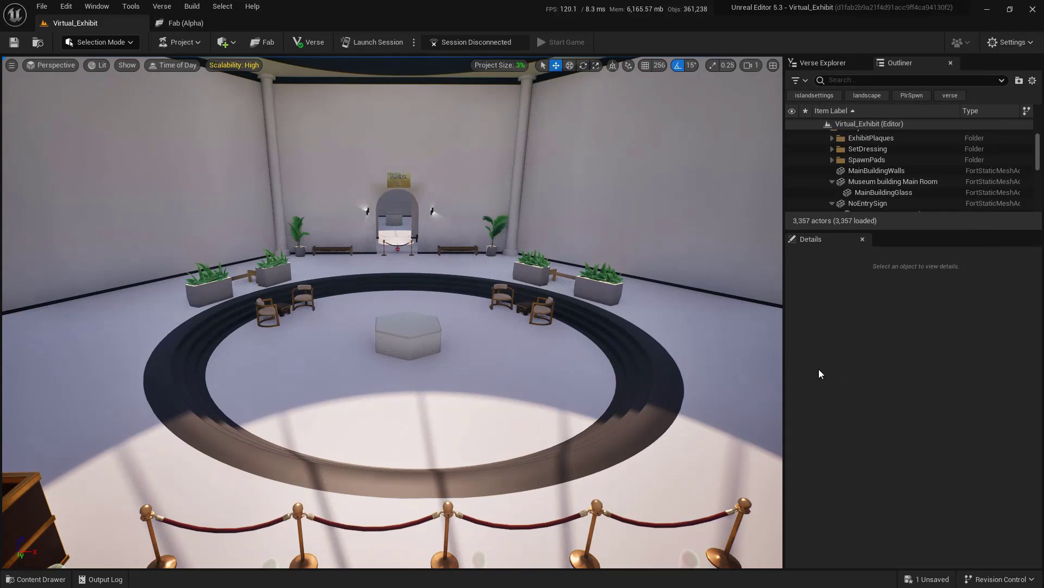
Resize the texture import data of T_MyImageVertical, check its properties and save all unsaved content.
{"action": "key", "text": "ctrl+space"}
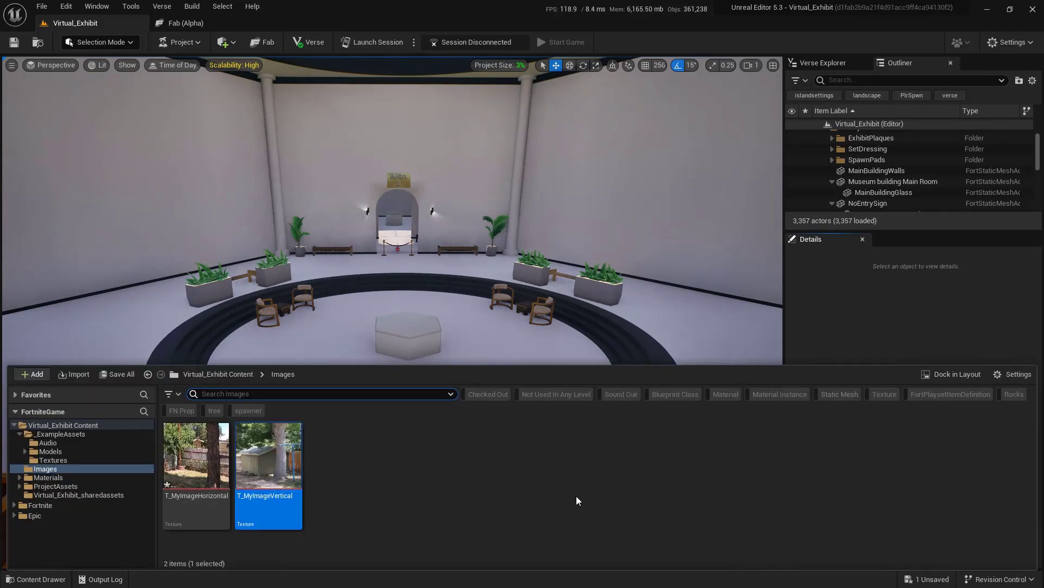
{"action": "right_click", "coordinate": [284, 488]}
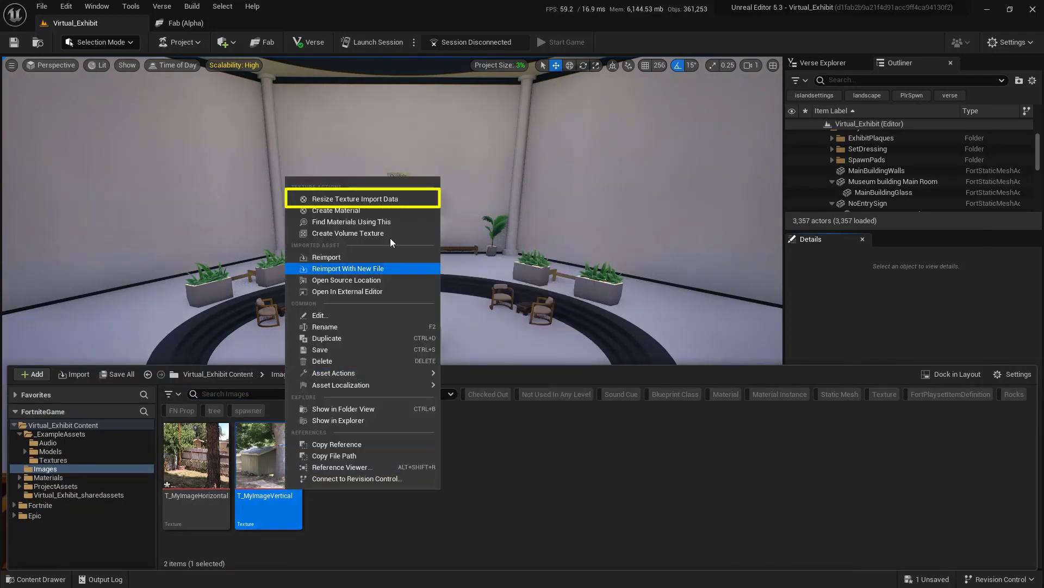
{"action": "left_click", "coordinate": [400, 199]}
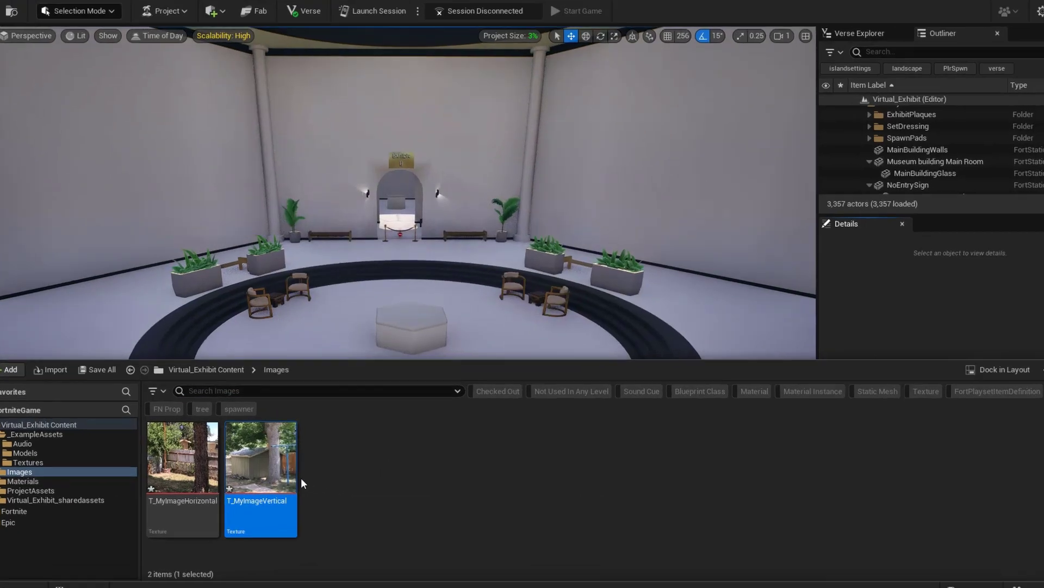
{"action": "mouse_move", "coordinate": [298, 476]}
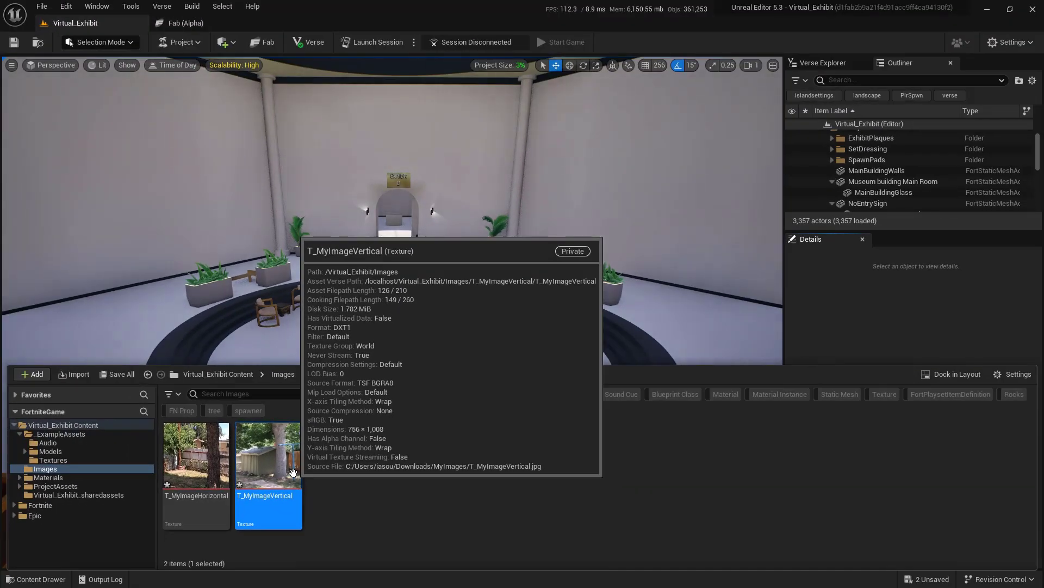
{"action": "left_click", "coordinate": [491, 473]}
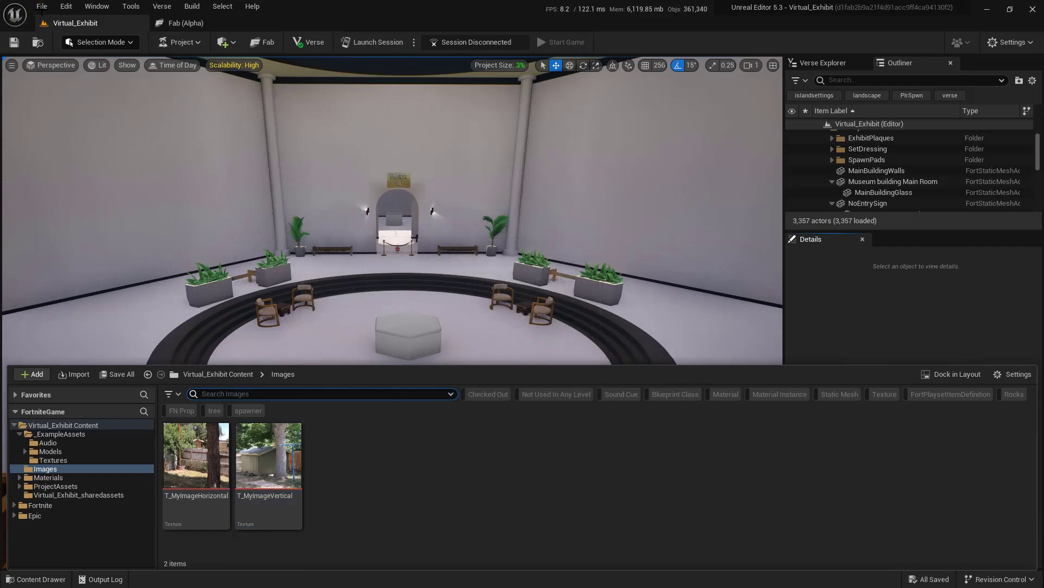
{"action": "left_click", "coordinate": [41, 8]}
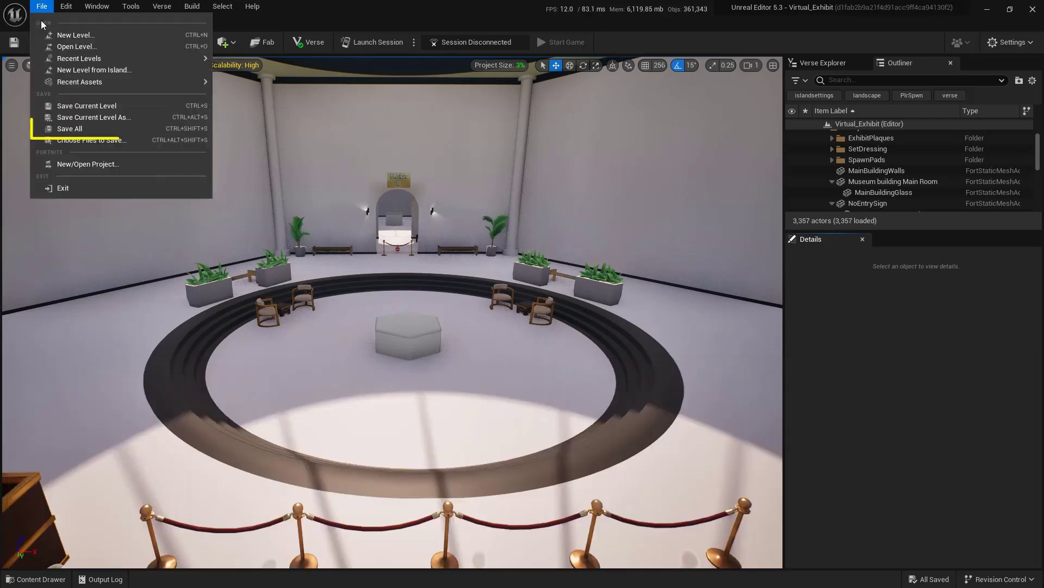
{"action": "left_click", "coordinate": [107, 132]}
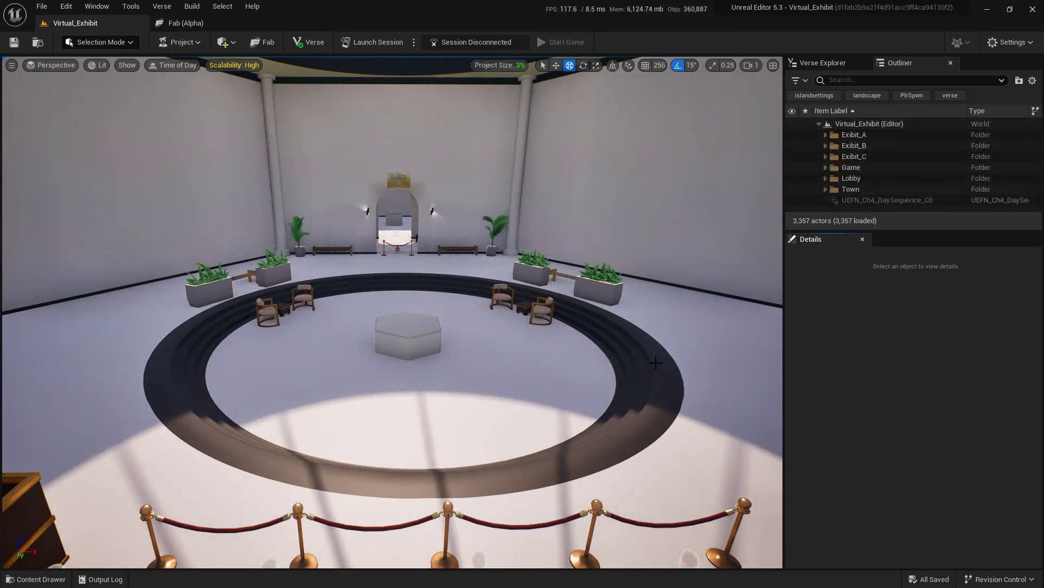
Enable Surface Snapping with Rotate to Surface Normal for placing actors on the exhibit walls.
{"action": "mouse_move", "coordinate": [580, 349]}
{"action": "right_mouse_down"}
{"action": "mouse_move", "coordinate": [569, 342]}
{"action": "mouse_move", "coordinate": [560, 352]}
{"action": "mouse_move", "coordinate": [581, 347]}
{"action": "right_mouse_up"}
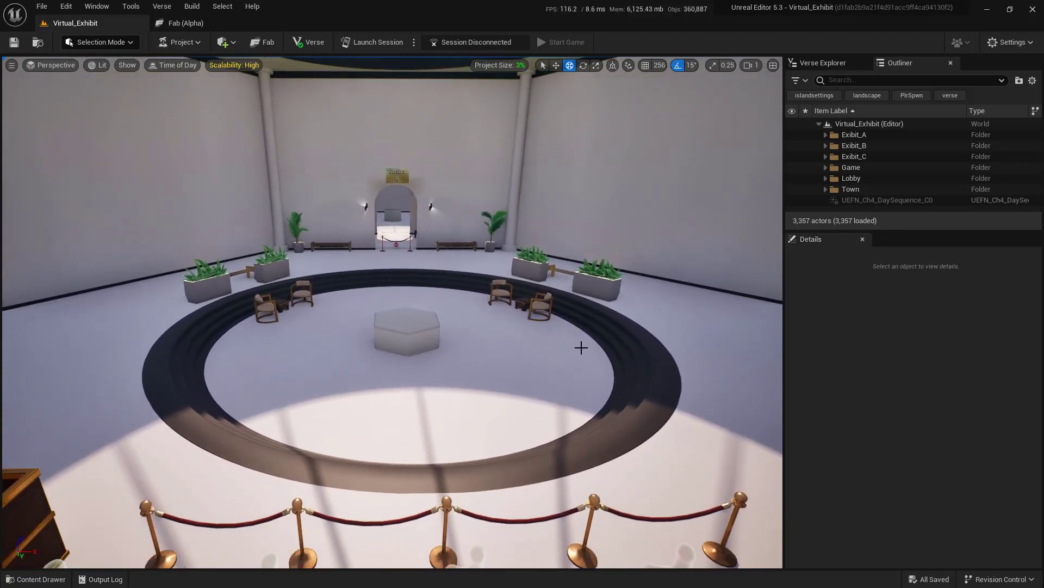
{"action": "key", "text": "2"}
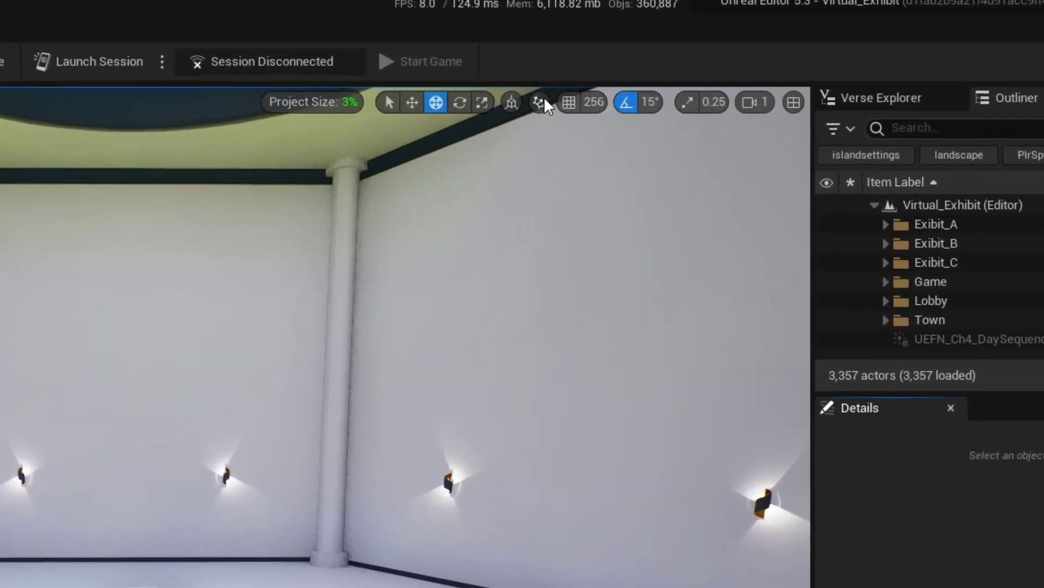
{"action": "left_click", "coordinate": [630, 64]}
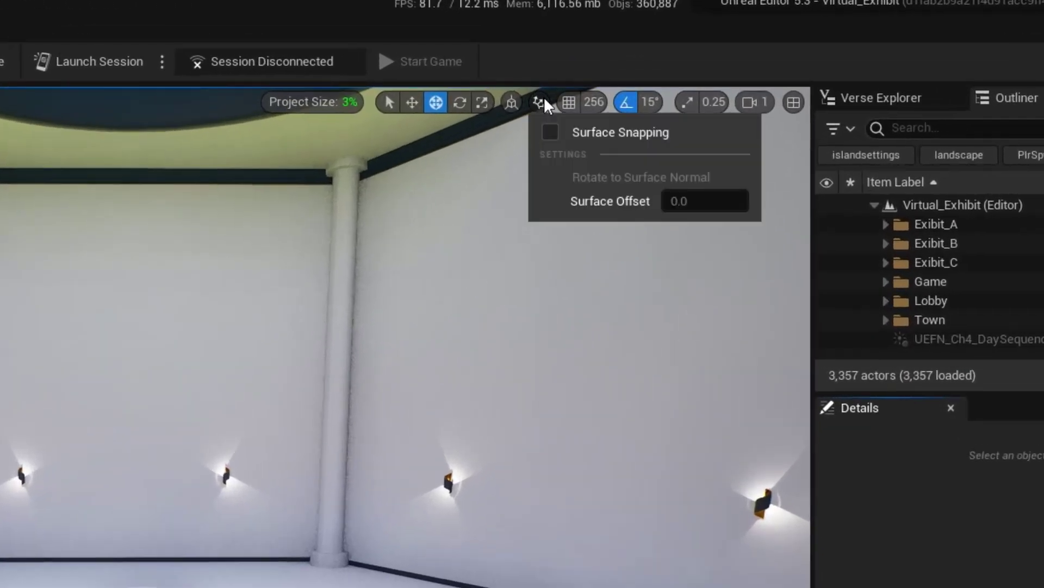
{"action": "left_click", "coordinate": [552, 133]}
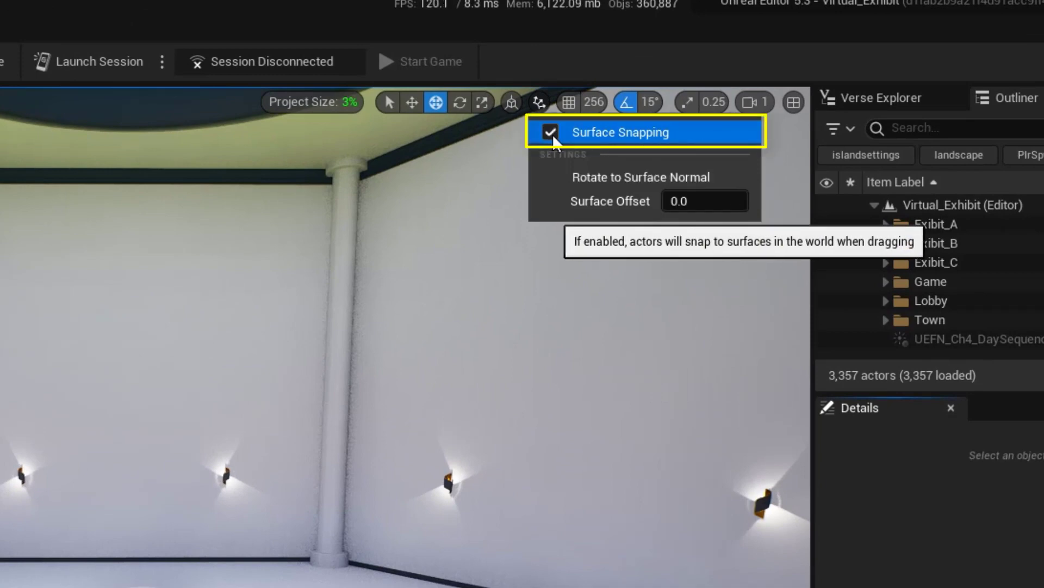
{"action": "left_click", "coordinate": [550, 178]}
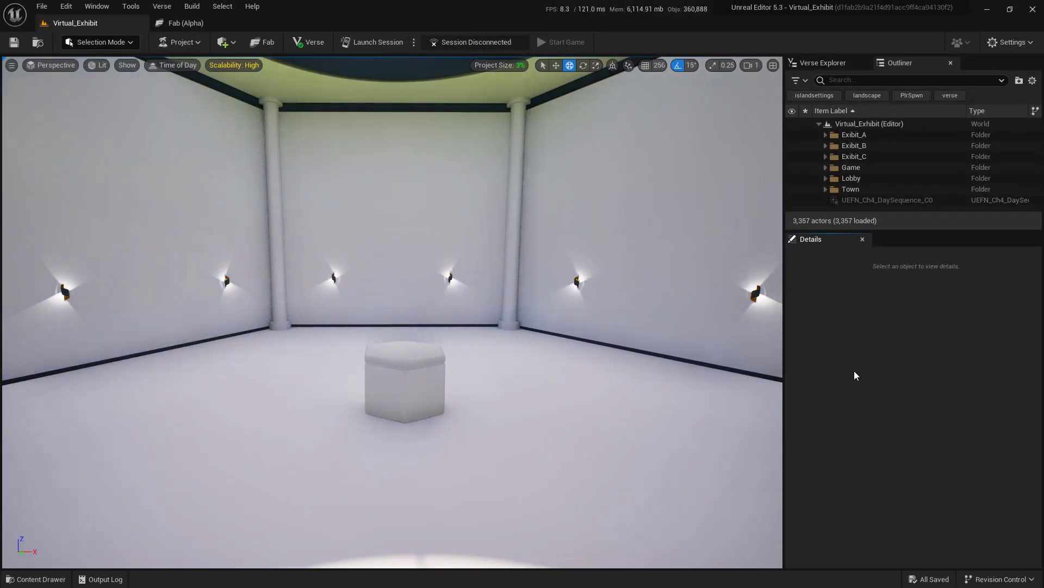
Place the S_Frame_02_Land mesh from ProjectAssets/Frames on the back wall of the exhibit room, above the two sconces.
{"action": "key", "text": "ctrl+space"}
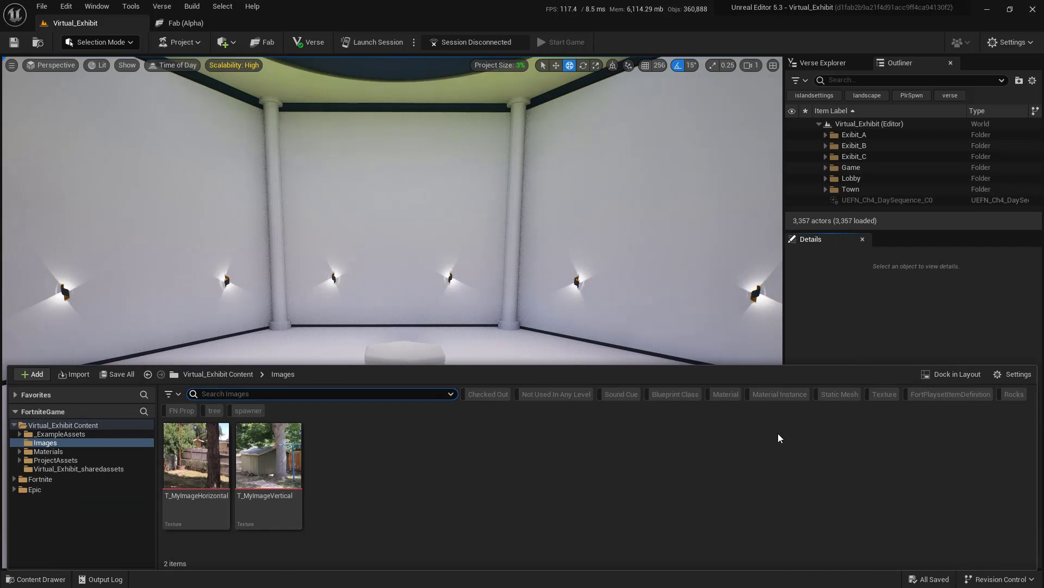
{"action": "left_click", "coordinate": [109, 425]}
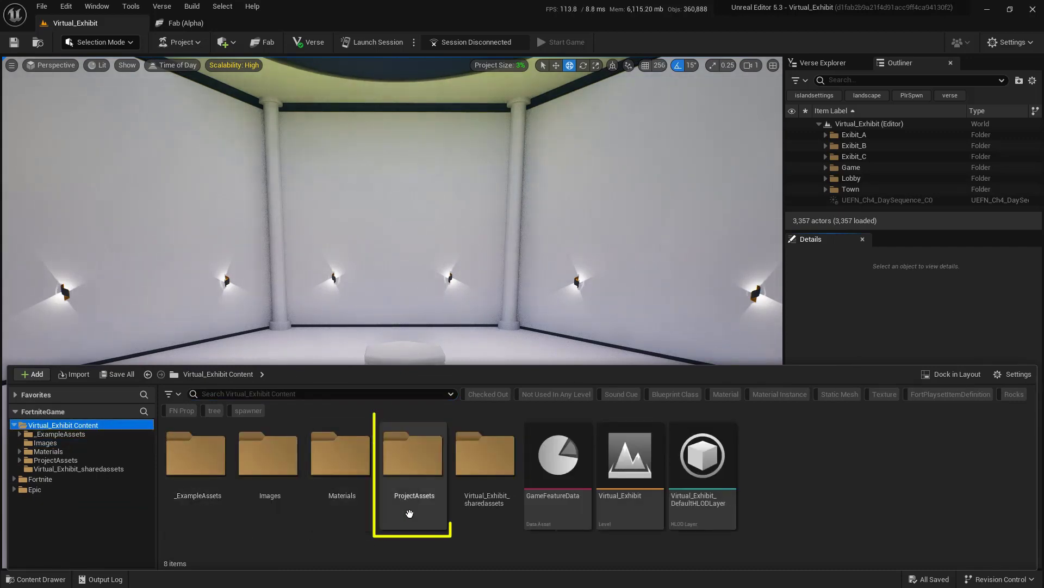
{"action": "double_click", "coordinate": [439, 515]}
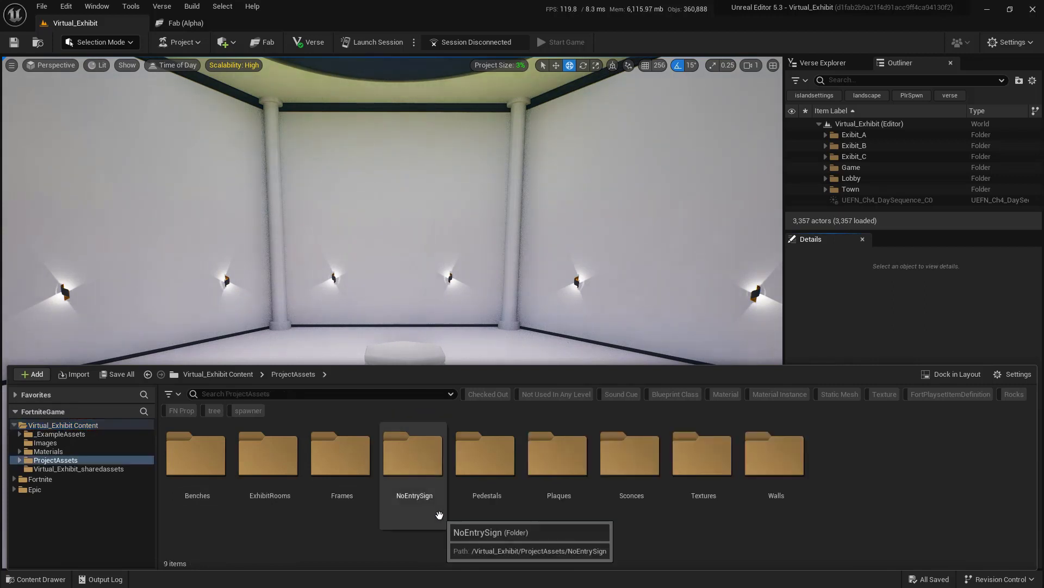
{"action": "left_click", "coordinate": [358, 515]}
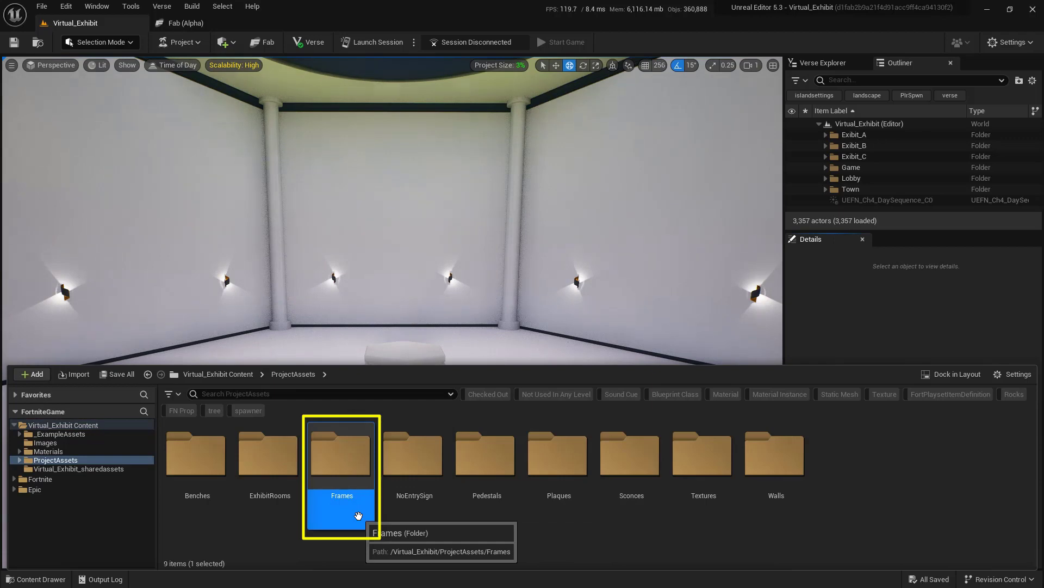
{"action": "double_click", "coordinate": [366, 521]}
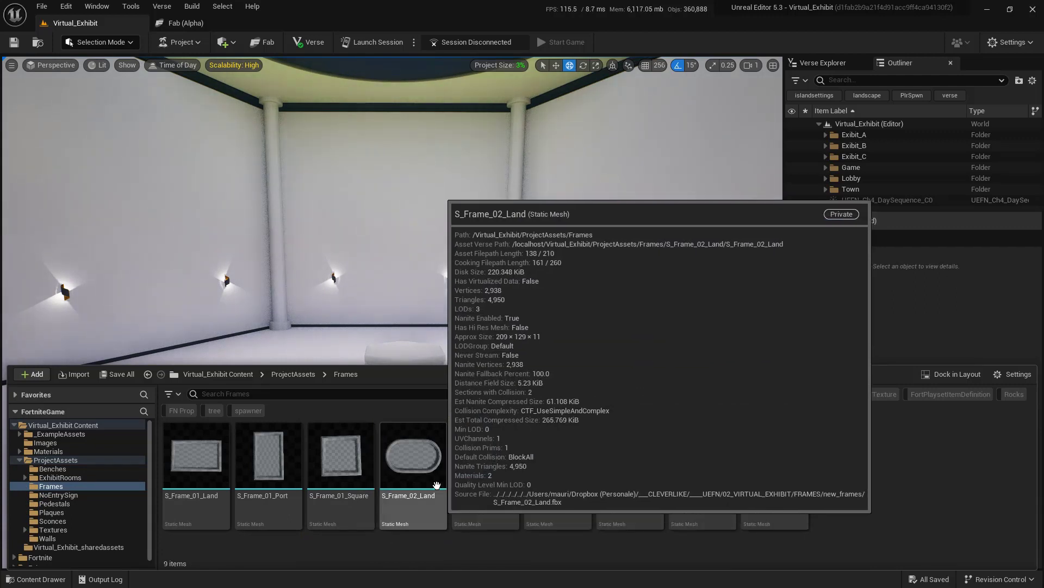
{"action": "left_click_drag", "start_coordinate": [444, 522], "coordinate": [401, 216]}
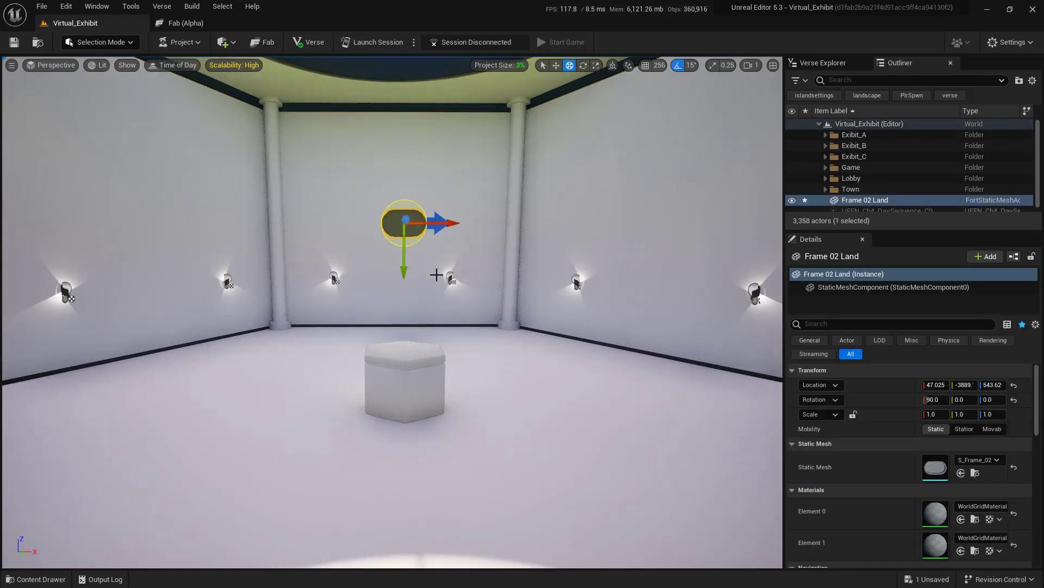
Place a second S_Frame_02_Land on the angled wall right of the back wall and rotate it without snapping until it lies horizontally.
{"action": "key", "text": "ctrl+space"}
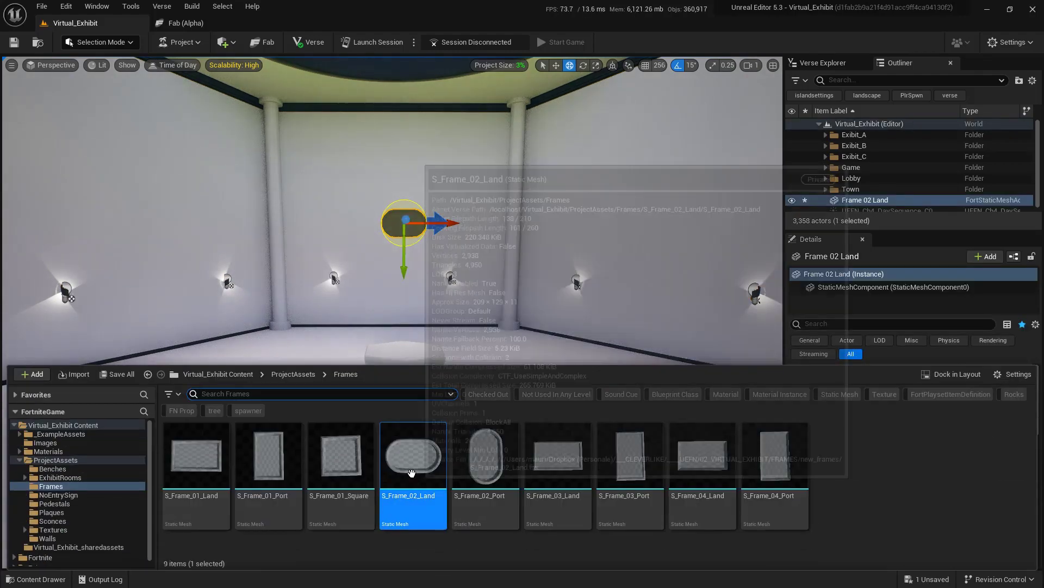
{"action": "left_click_drag", "start_coordinate": [593, 298], "coordinate": [650, 213]}
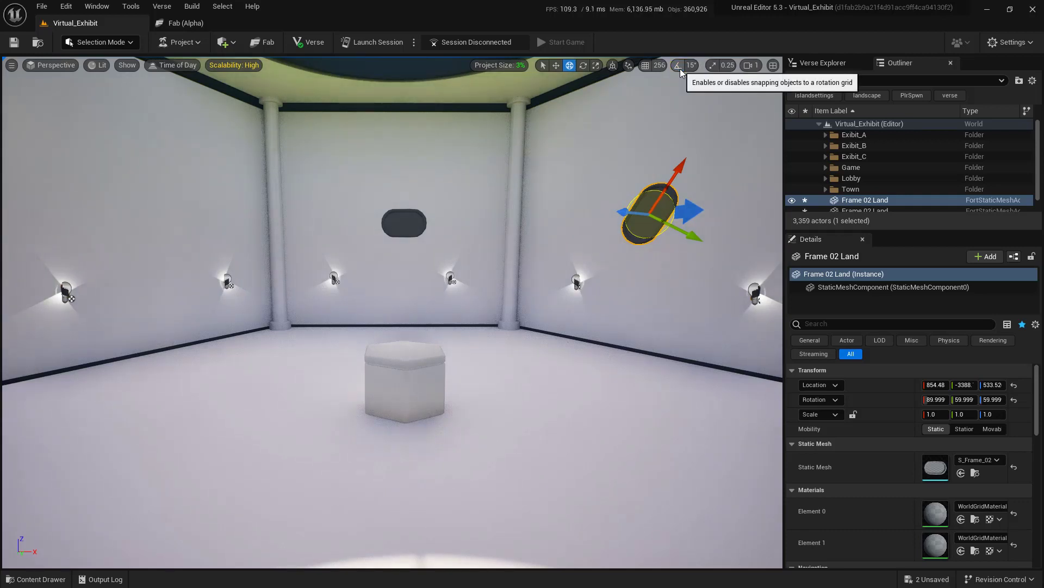
{"action": "left_click", "coordinate": [585, 68]}
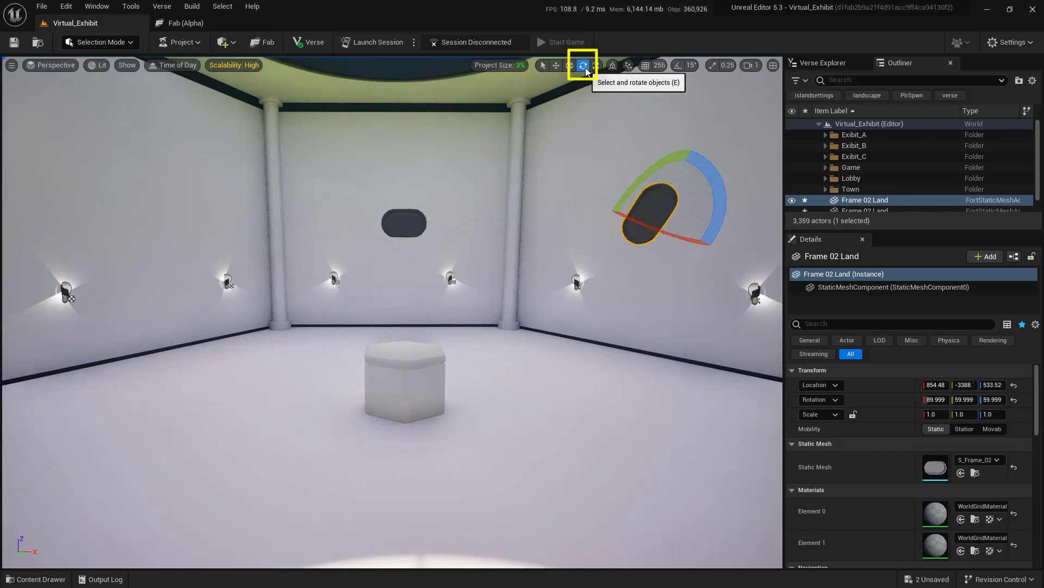
{"action": "left_click_drag", "start_coordinate": [717, 178], "coordinate": [725, 191]}
{"action": "mouse_move", "coordinate": [712, 155]}
{"action": "left_mouse_down"}
{"action": "mouse_move", "coordinate": [732, 209]}
{"action": "mouse_move", "coordinate": [712, 172]}
{"action": "left_mouse_up"}
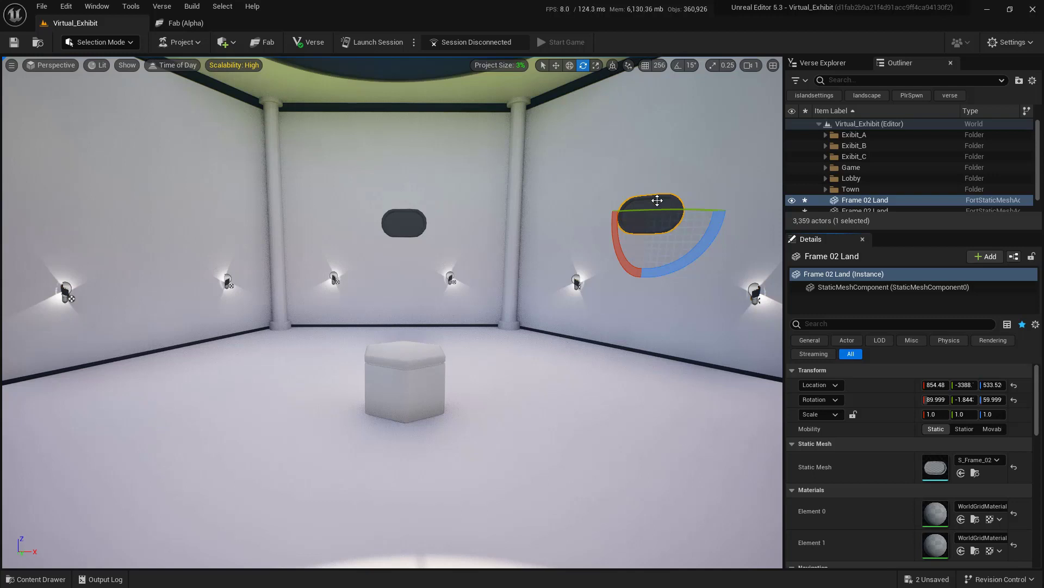
Apply the T_MyImageHorizontal texture to the picture area of the second frame and fine-tune the frame's rotation until it is level.
{"action": "key", "text": "f"}
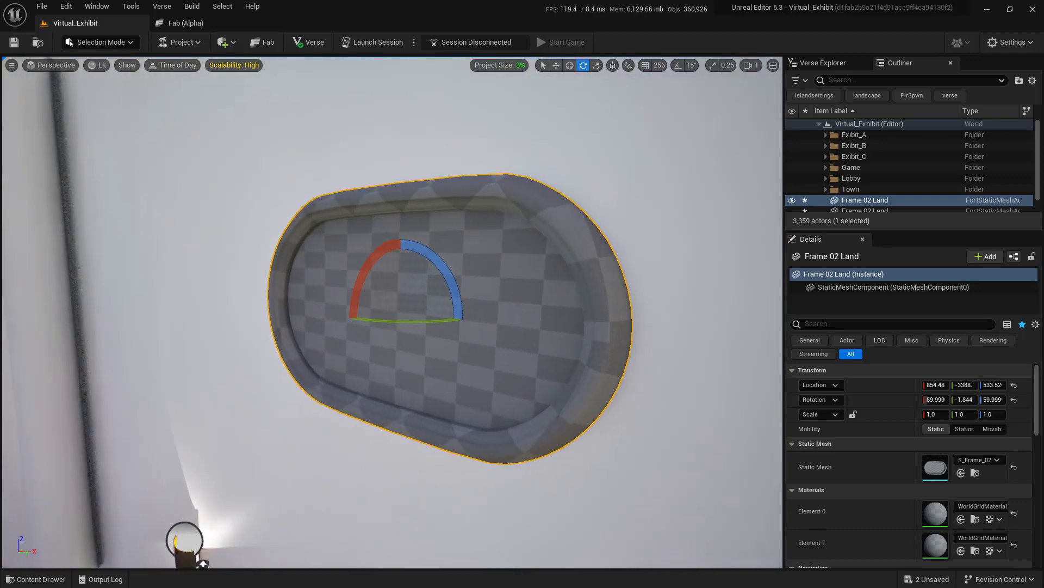
{"action": "left_click_drag", "start_coordinate": [396, 313], "coordinate": [462, 312], "text": "alt"}
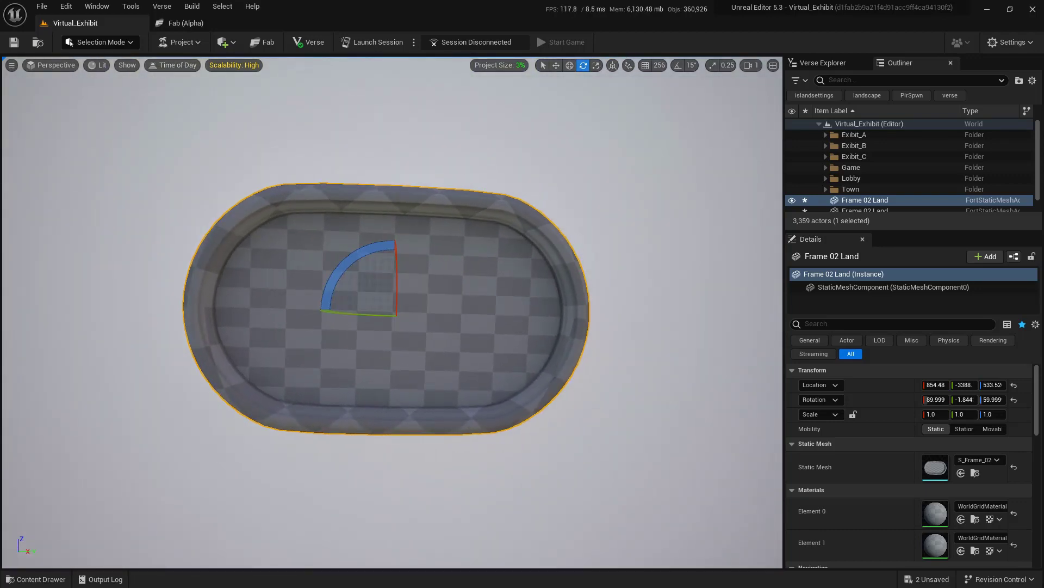
{"action": "left_click_drag", "start_coordinate": [396, 313], "coordinate": [407, 317], "text": "alt"}
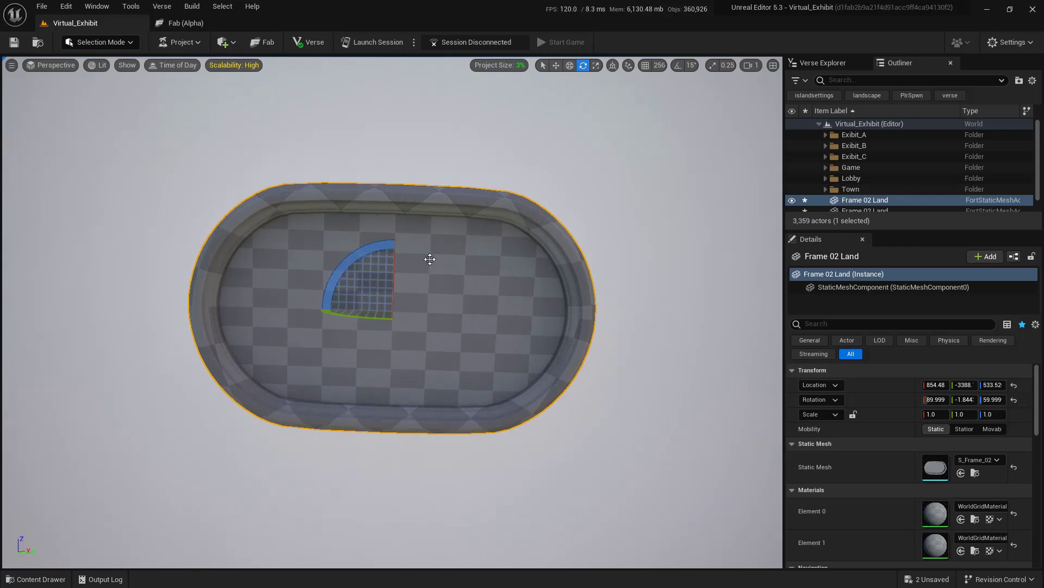
{"action": "left_click", "coordinate": [43, 578]}
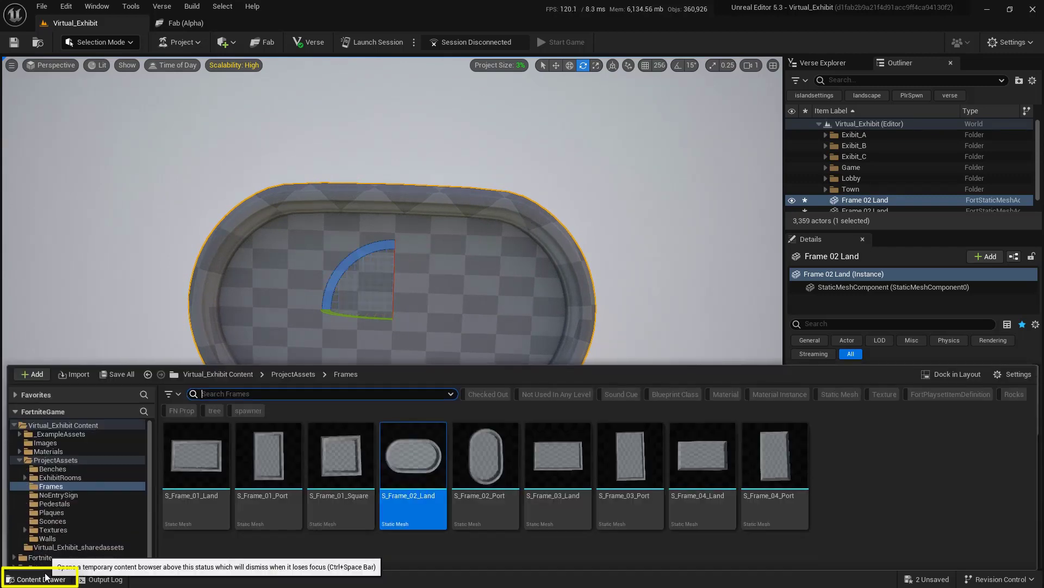
{"action": "left_click", "coordinate": [79, 444]}
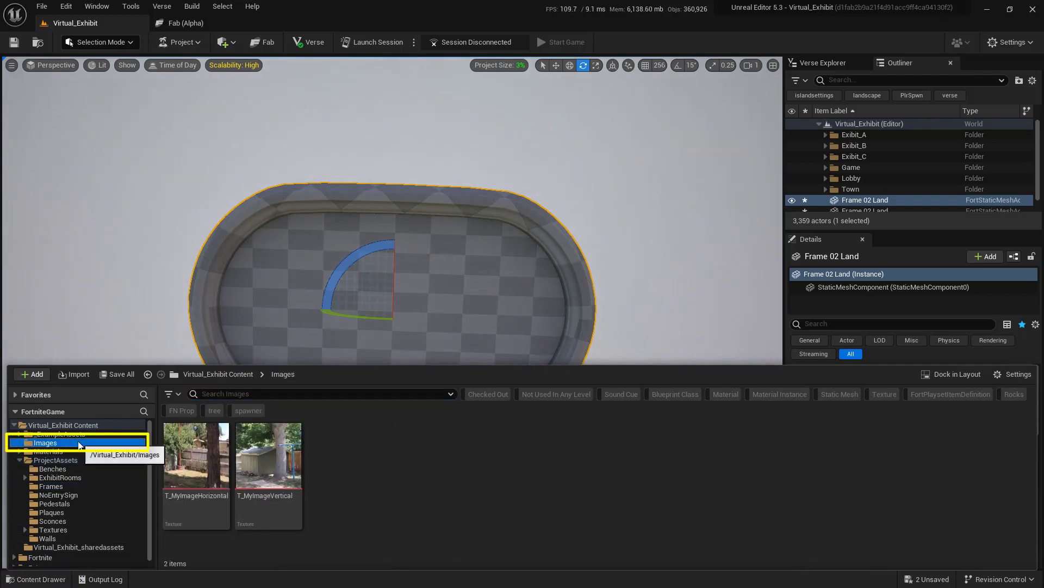
{"action": "left_click_drag", "start_coordinate": [196, 459], "coordinate": [448, 300]}
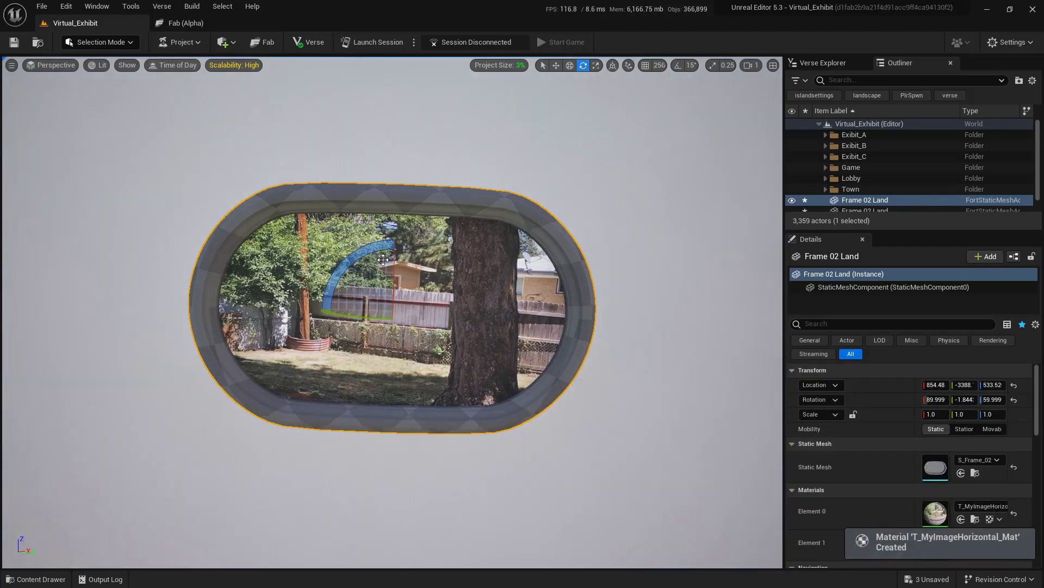
{"action": "left_click_drag", "start_coordinate": [369, 242], "coordinate": [479, 311]}
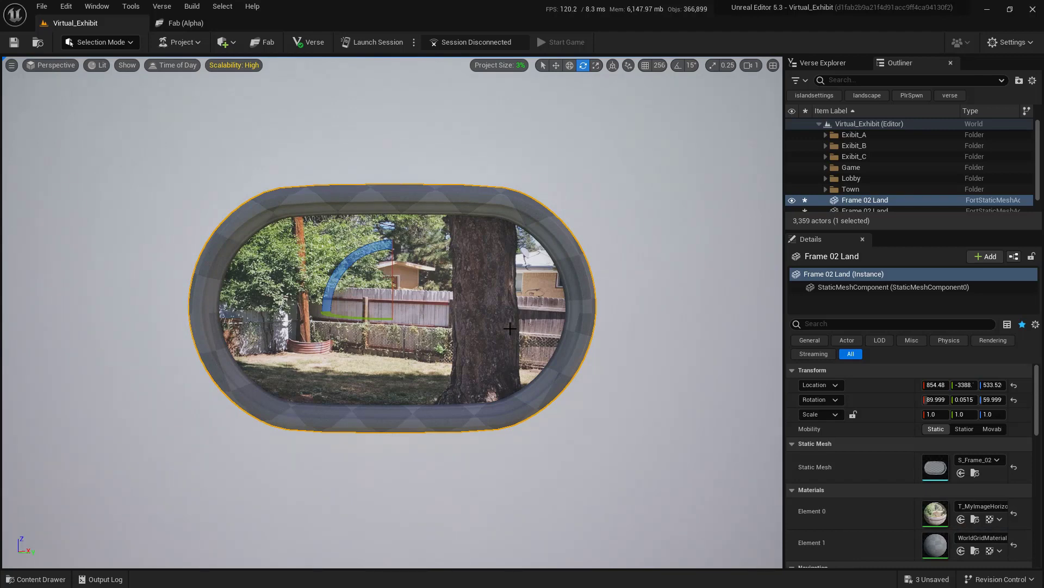
Apply the MI_Plastic_BlueViolet material from Materials/Plastics to the border of the picture frame.
{"action": "key", "text": "ctrl+space"}
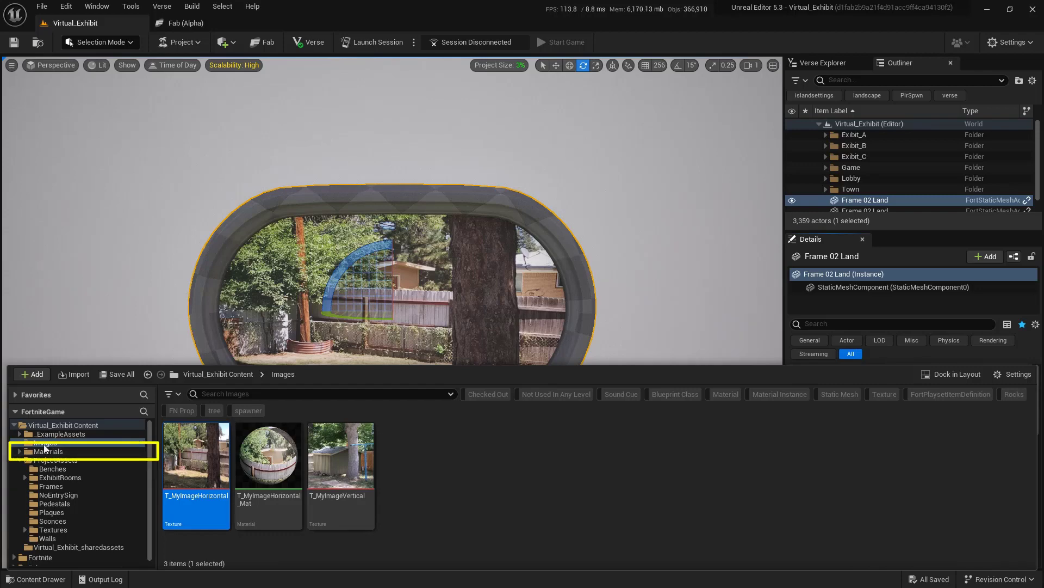
{"action": "left_click", "coordinate": [19, 461]}
{"action": "left_click", "coordinate": [101, 452]}
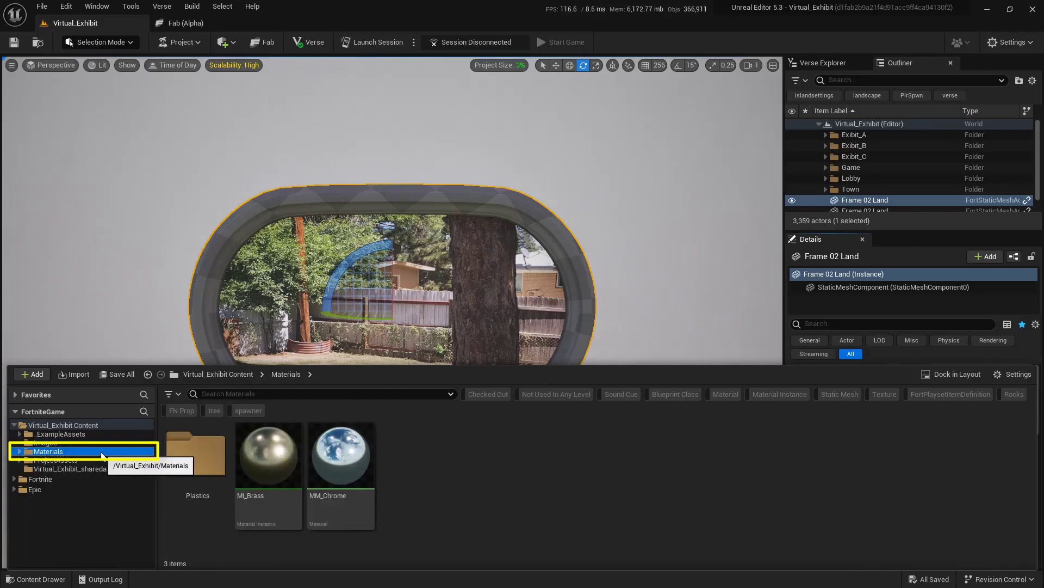
{"action": "double_click", "coordinate": [207, 466]}
{"action": "mouse_move", "coordinate": [601, 364]}
{"action": "left_mouse_down"}
{"action": "mouse_move", "coordinate": [605, 227]}
{"action": "mouse_move", "coordinate": [598, 358]}
{"action": "left_mouse_up"}
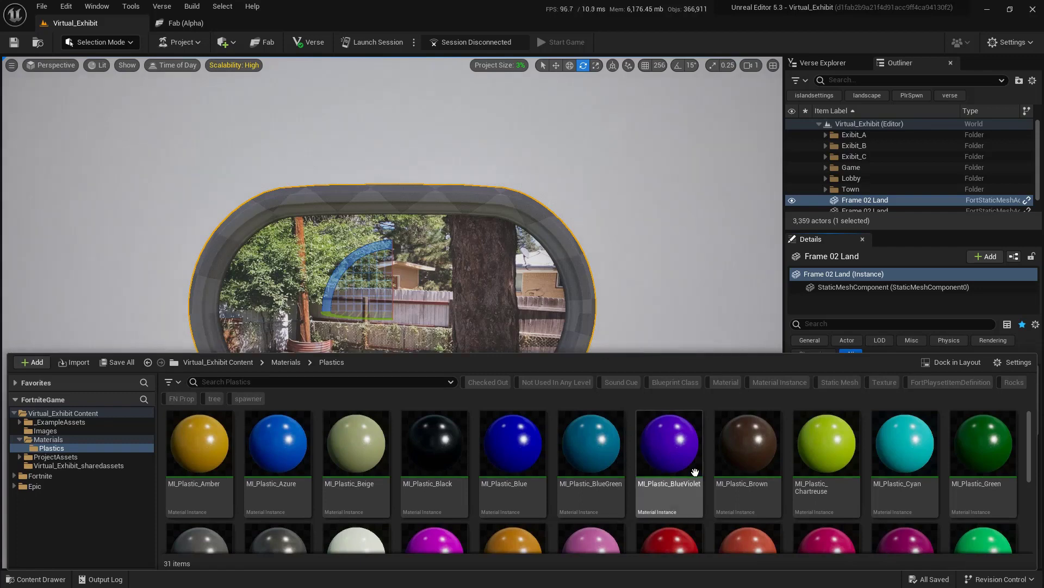
{"action": "mouse_move", "coordinate": [702, 477]}
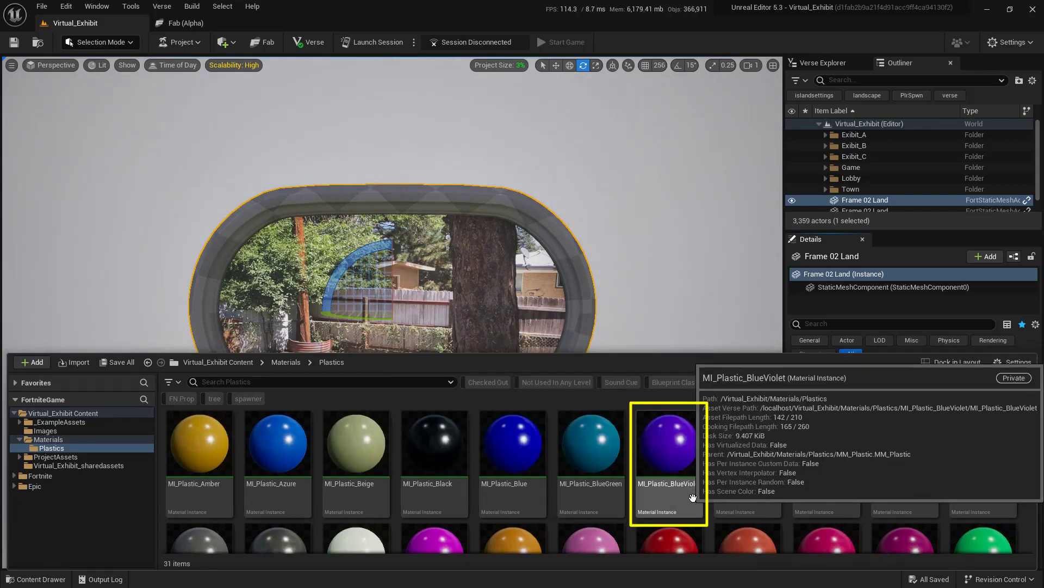
{"action": "left_click", "coordinate": [692, 493]}
{"action": "left_click_drag", "start_coordinate": [692, 495], "coordinate": [545, 223]}
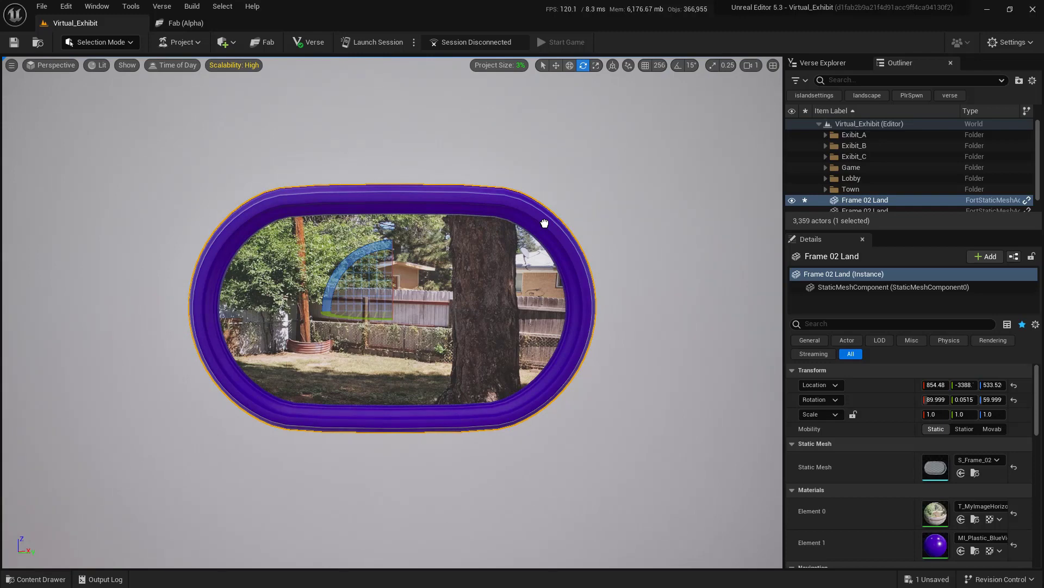
Replace the picture frame's border material with MI_Plastic_Amber from Materials/Plastics.
{"action": "key", "text": "ctrl+space"}
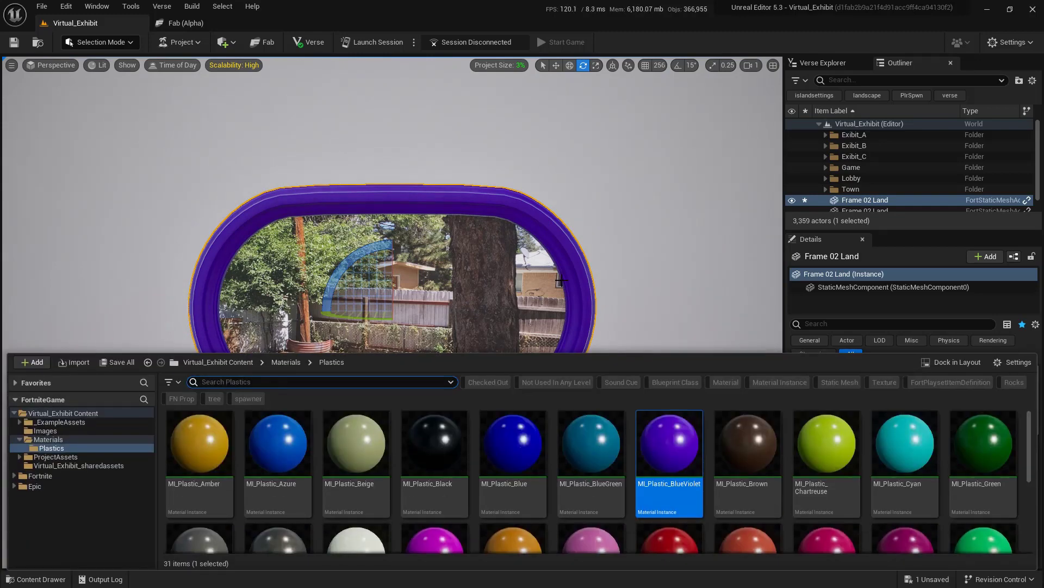
{"action": "left_click", "coordinate": [218, 456]}
{"action": "left_click_drag", "start_coordinate": [219, 455], "coordinate": [200, 304]}
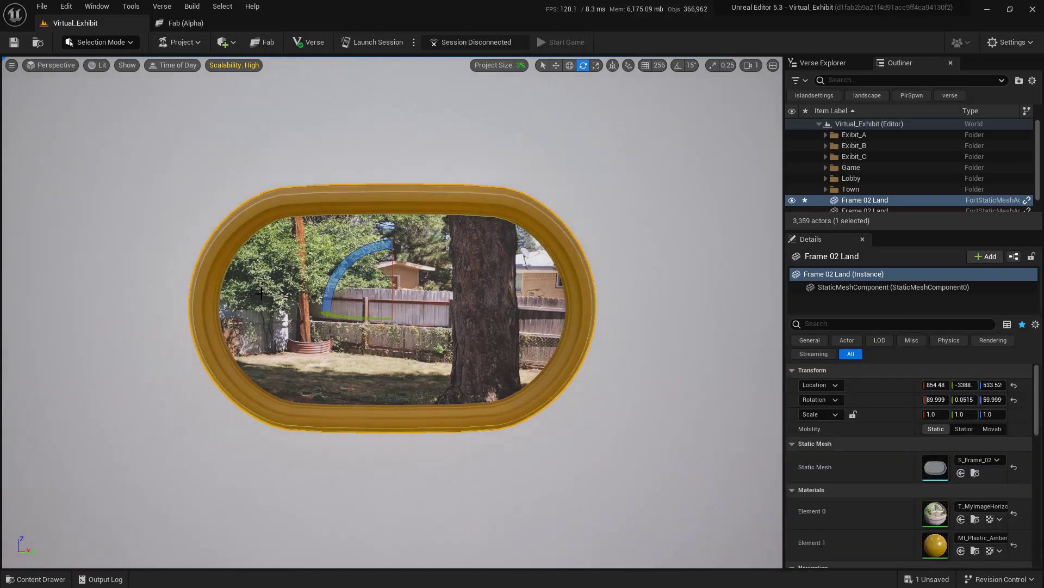
Apply the MI_Plastic_Cyan material to the upper part of the exhibit room's walls.
{"action": "right_click_drag", "start_coordinate": [344, 310], "coordinate": [272, 348]}
{"action": "key", "text": "s"}
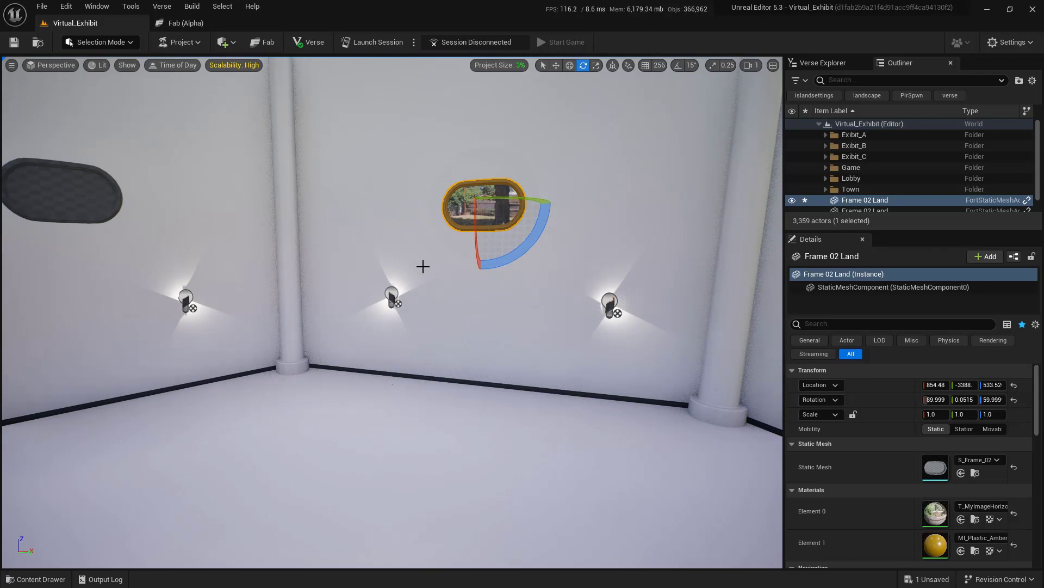
{"action": "key", "text": "ctrl+space"}
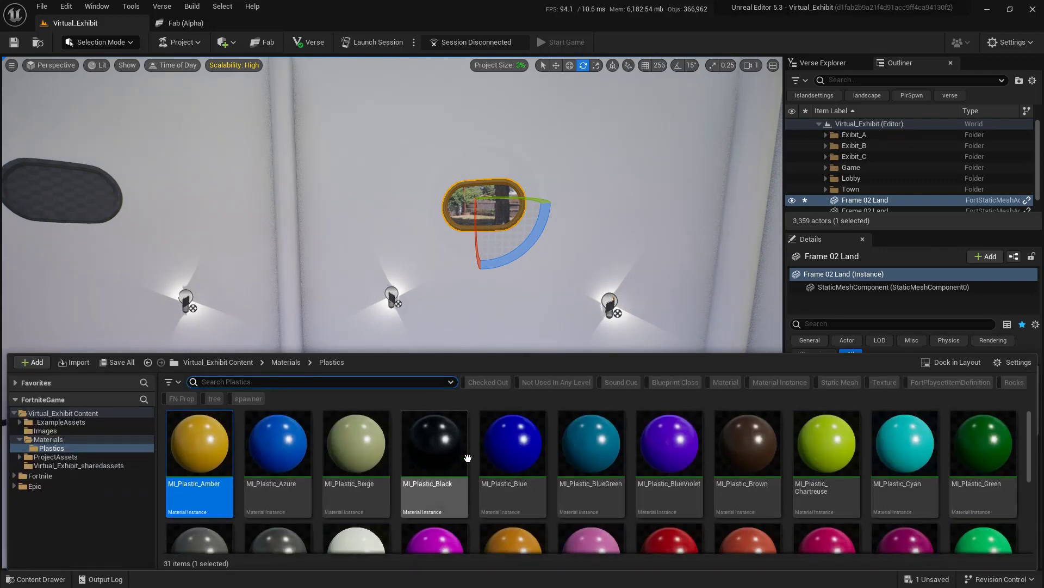
{"action": "left_click_drag", "start_coordinate": [907, 485], "coordinate": [606, 214]}
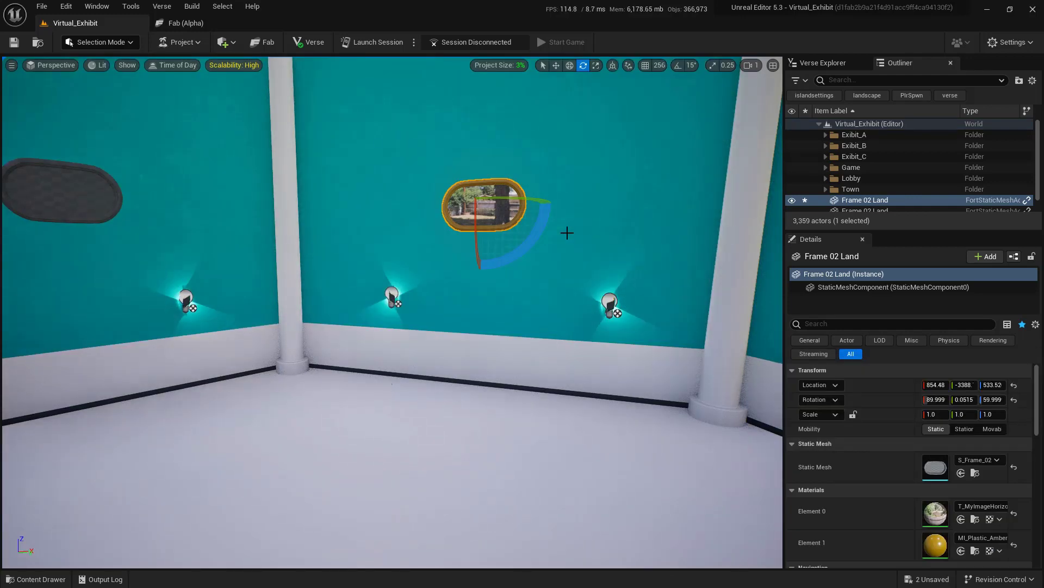
Apply the MI_Plastic_Magenta material to the lower band of the exhibit room's walls.
{"action": "right_click_drag", "start_coordinate": [569, 273], "coordinate": [569, 348]}
{"action": "key", "text": "ctrl+space"}
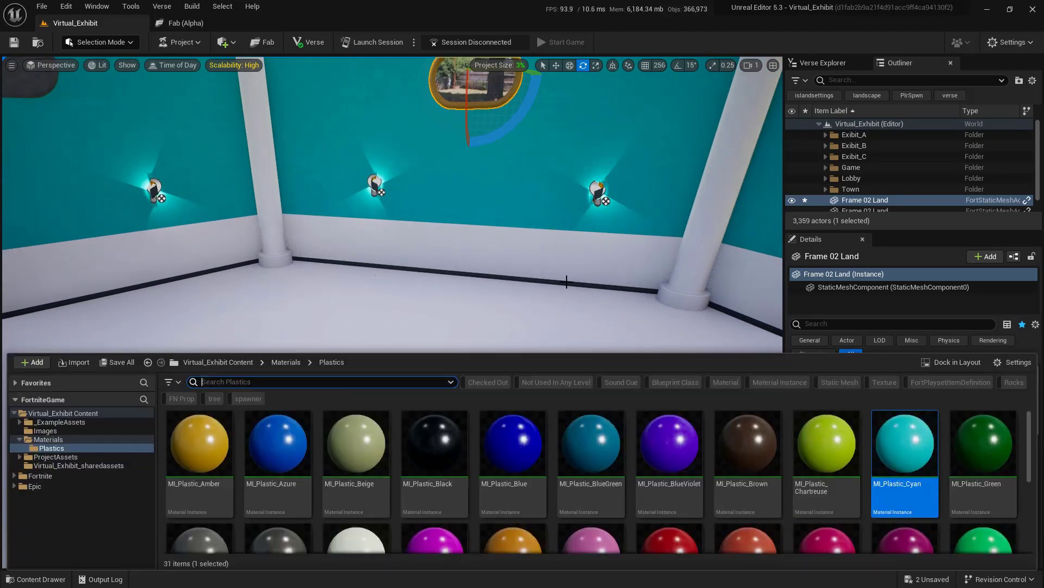
{"action": "scroll", "coordinate": [688, 489], "scroll_direction": "down", "scroll_amount": 2}
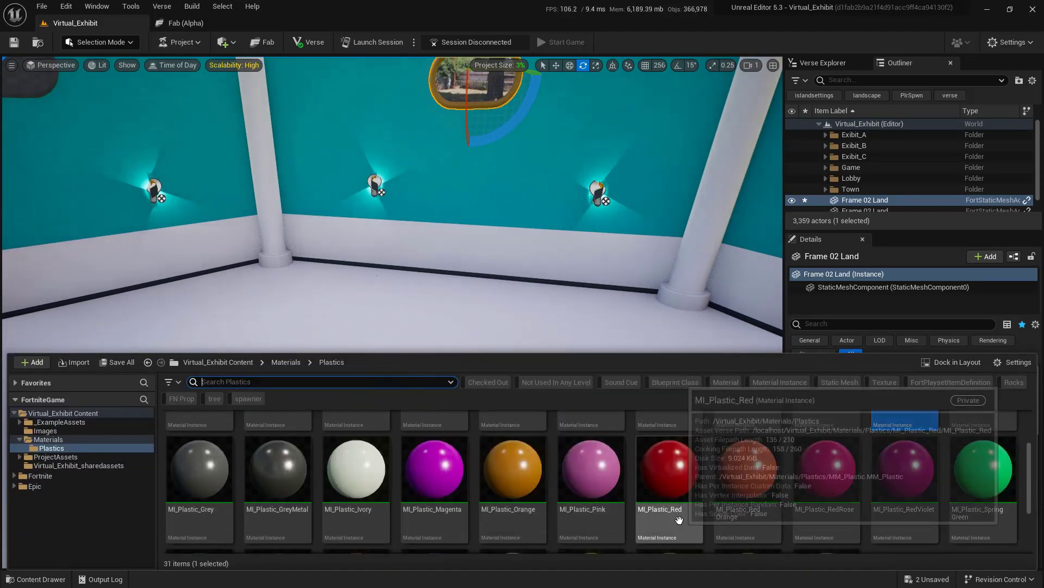
{"action": "left_click", "coordinate": [444, 479]}
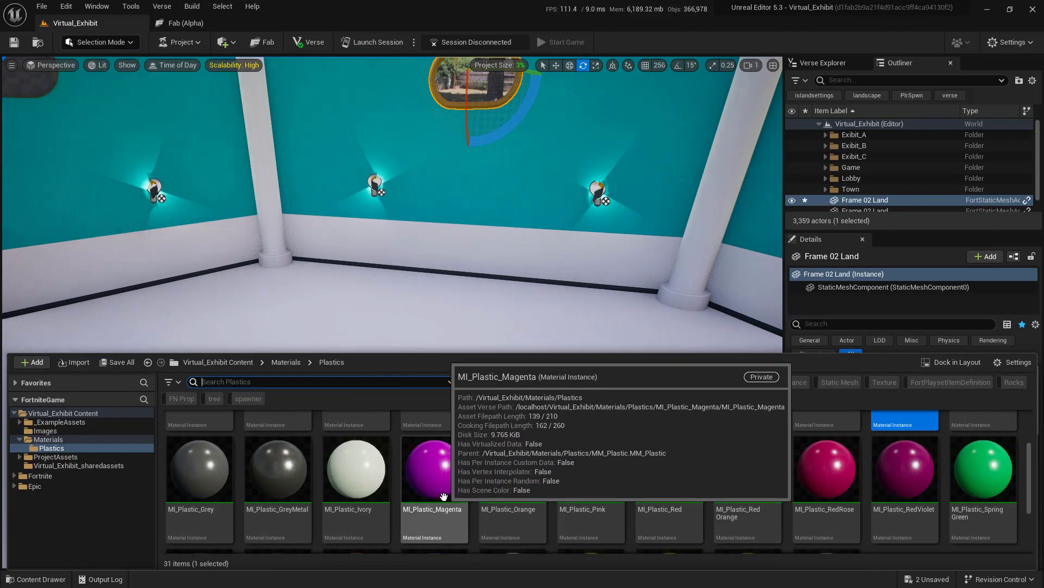
{"action": "left_click_drag", "start_coordinate": [499, 465], "coordinate": [536, 250]}
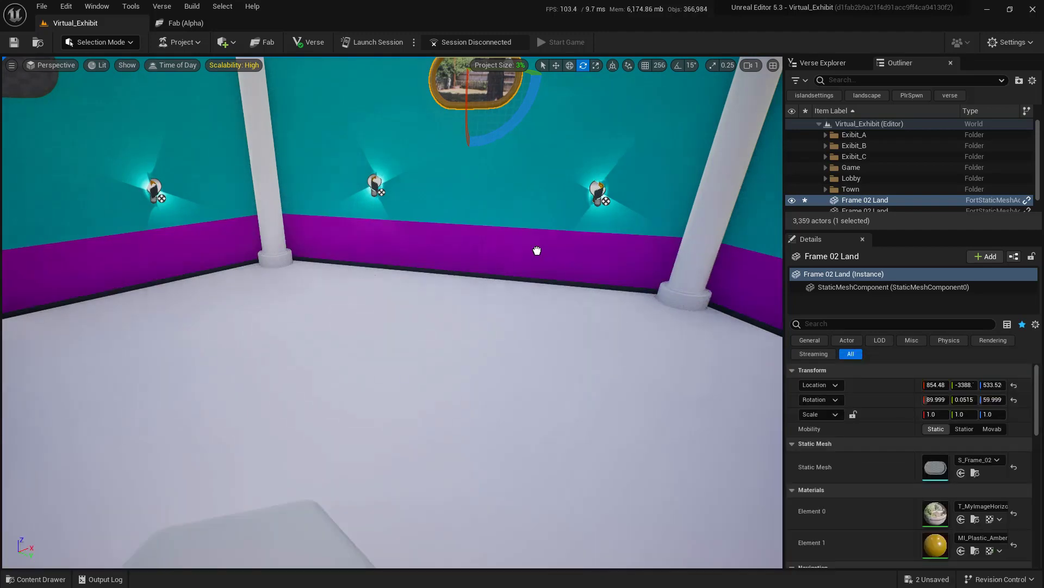
{"action": "right_click_drag", "start_coordinate": [522, 289], "coordinate": [561, 254]}
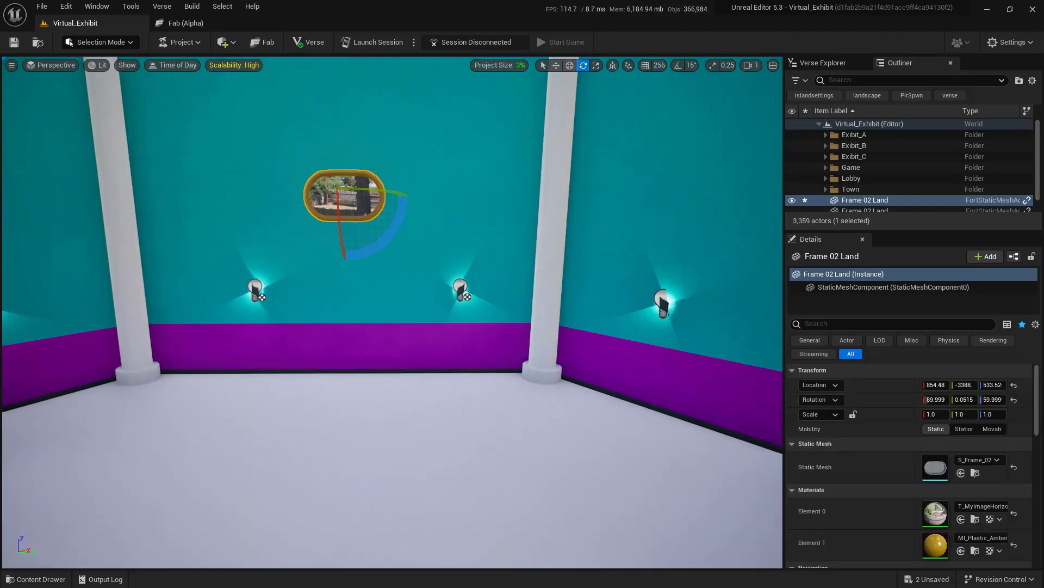